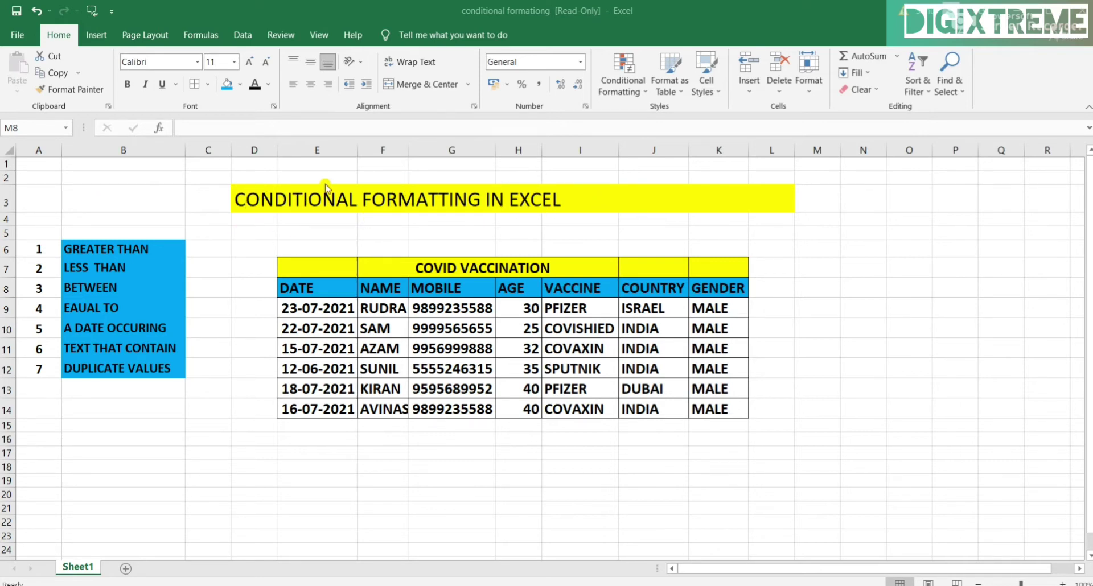
pyautogui.click(626, 88)
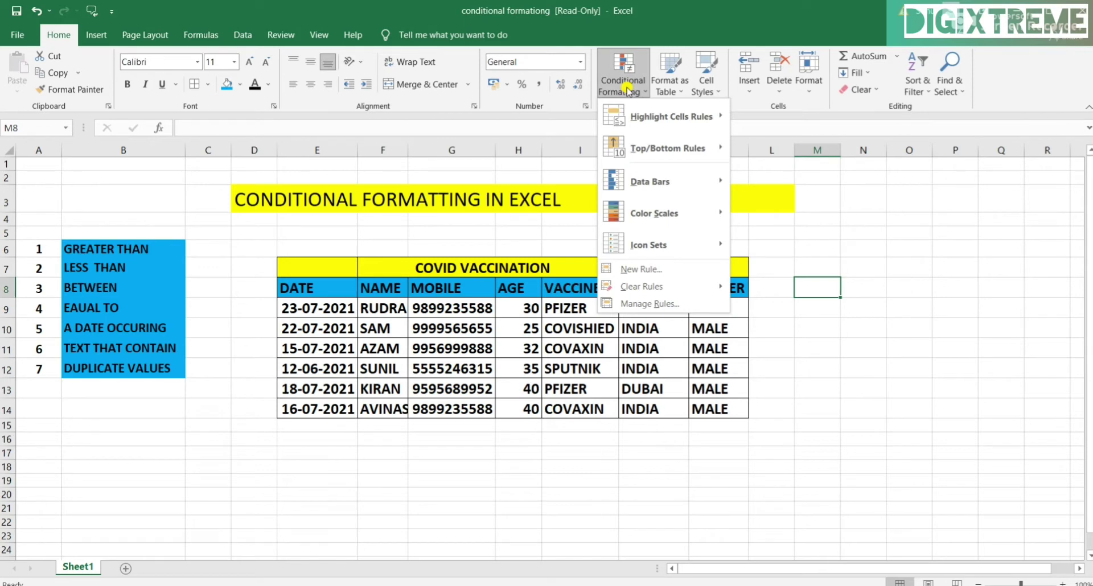
pyautogui.moveTo(655, 117)
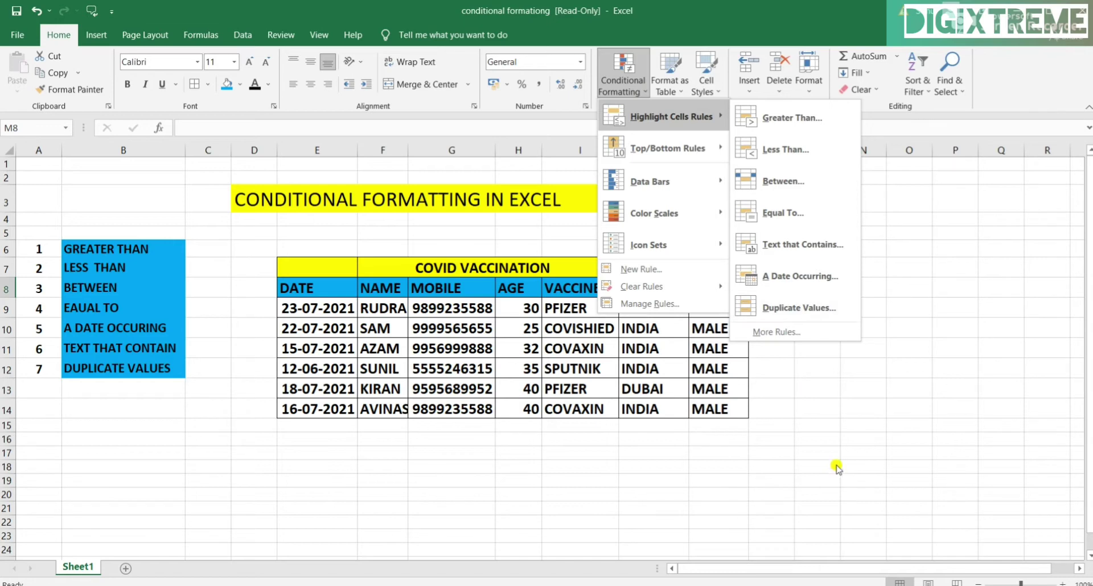
pyautogui.click(862, 422)
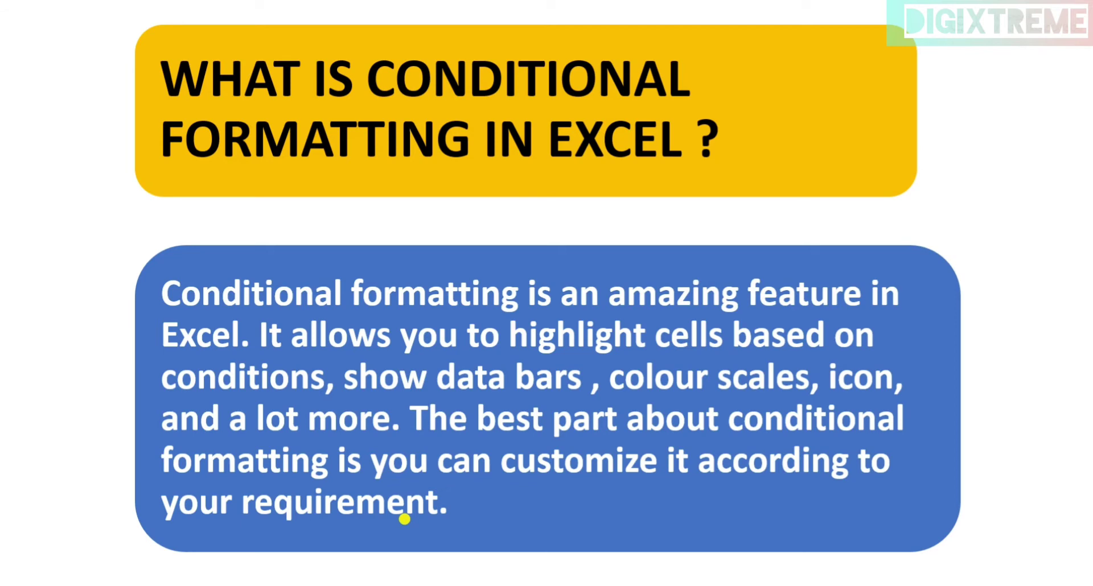
pyautogui.press('Escape')
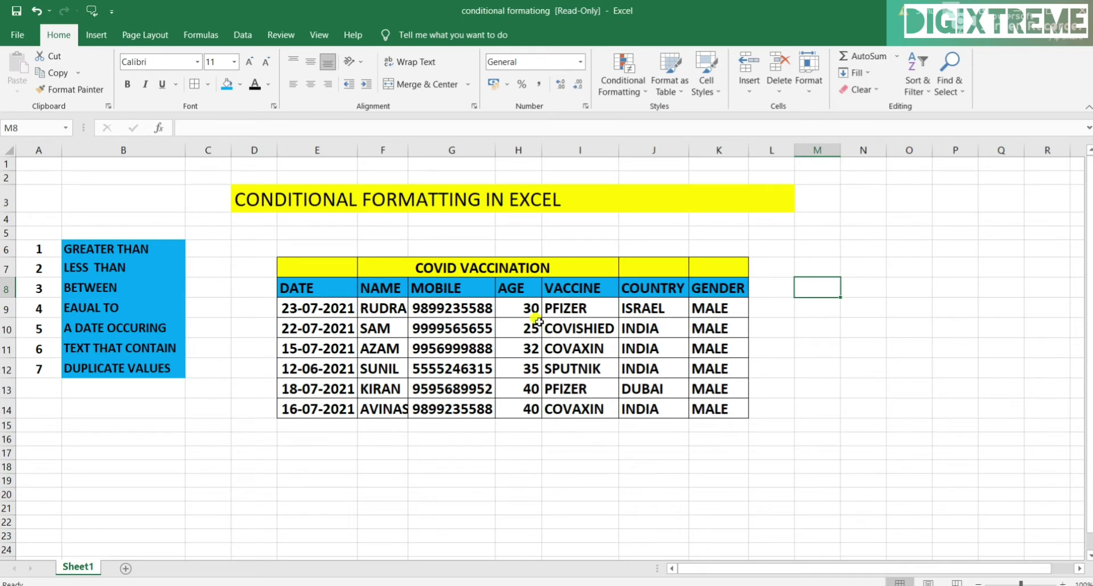
# Highlight the ages greater than 30 in the Age column (H9:H14) using Light Red Fill with Dark Red Text
pyautogui.moveTo(511, 306); pyautogui.dragTo(508, 419)
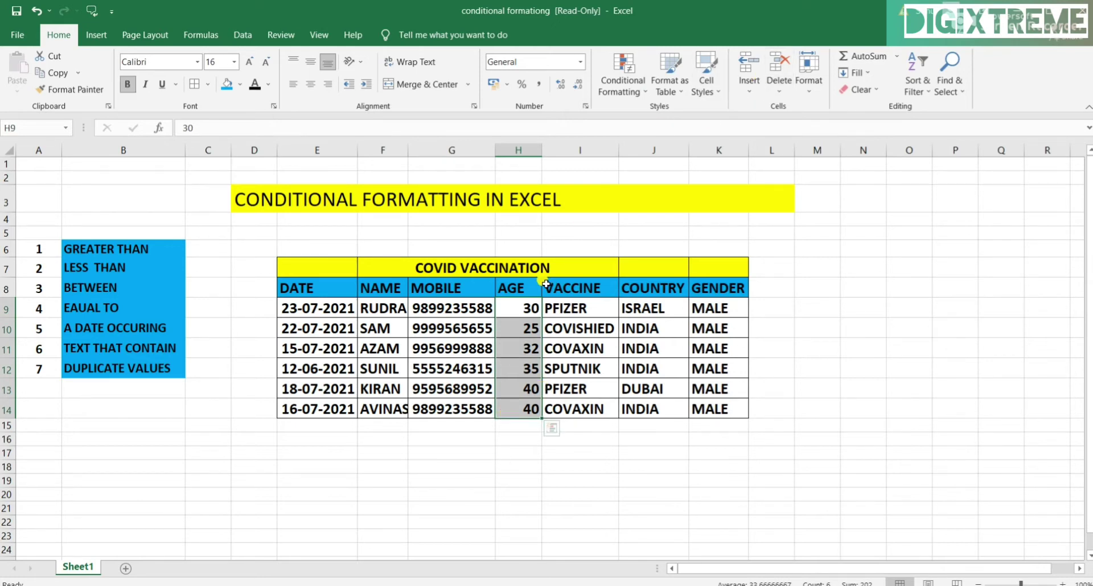
pyautogui.click(631, 83)
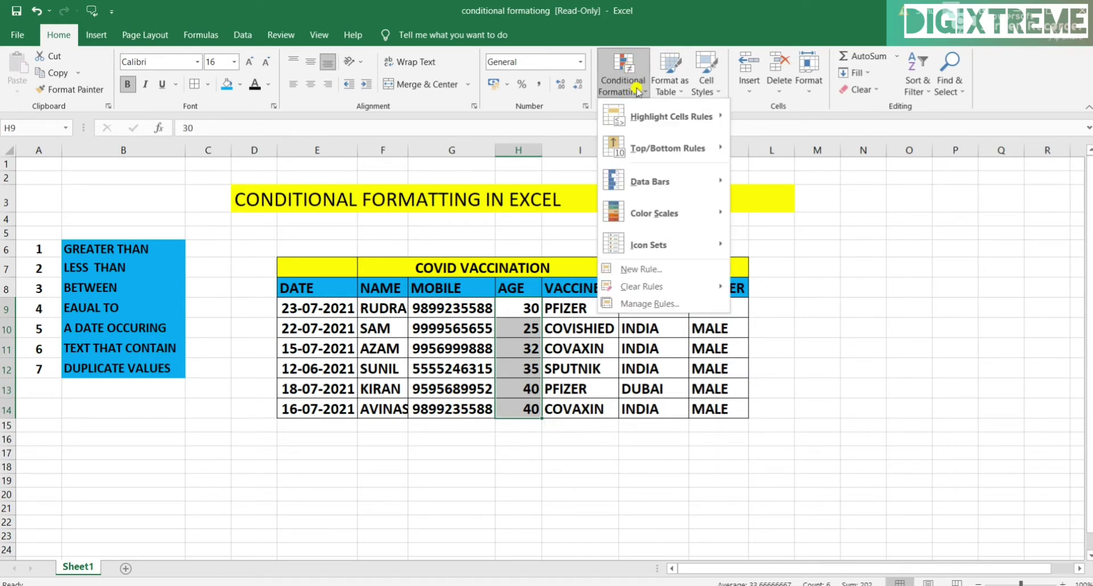
pyautogui.moveTo(626, 107)
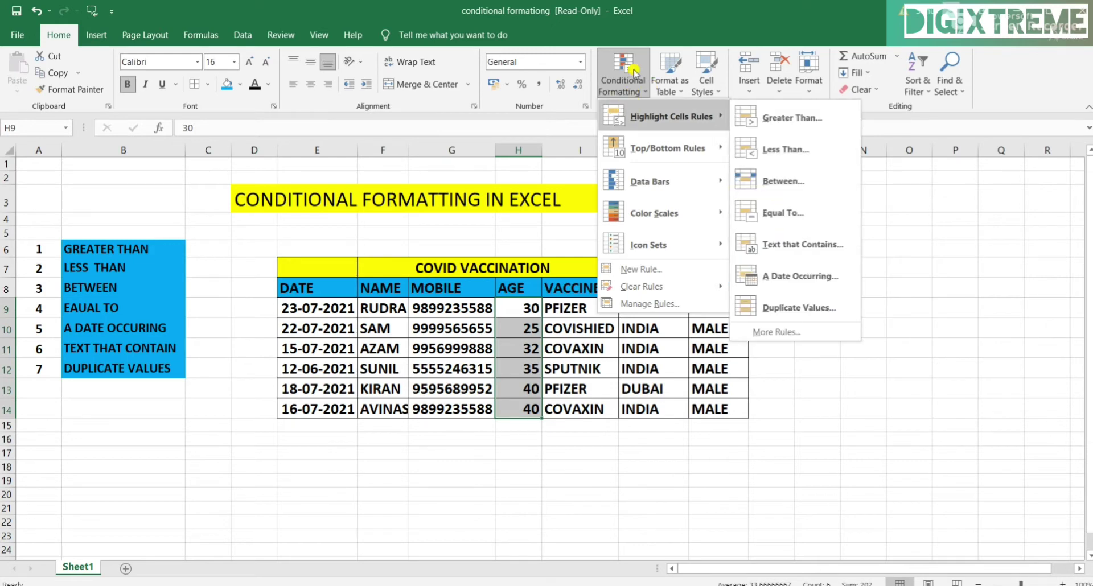
pyautogui.click(810, 124)
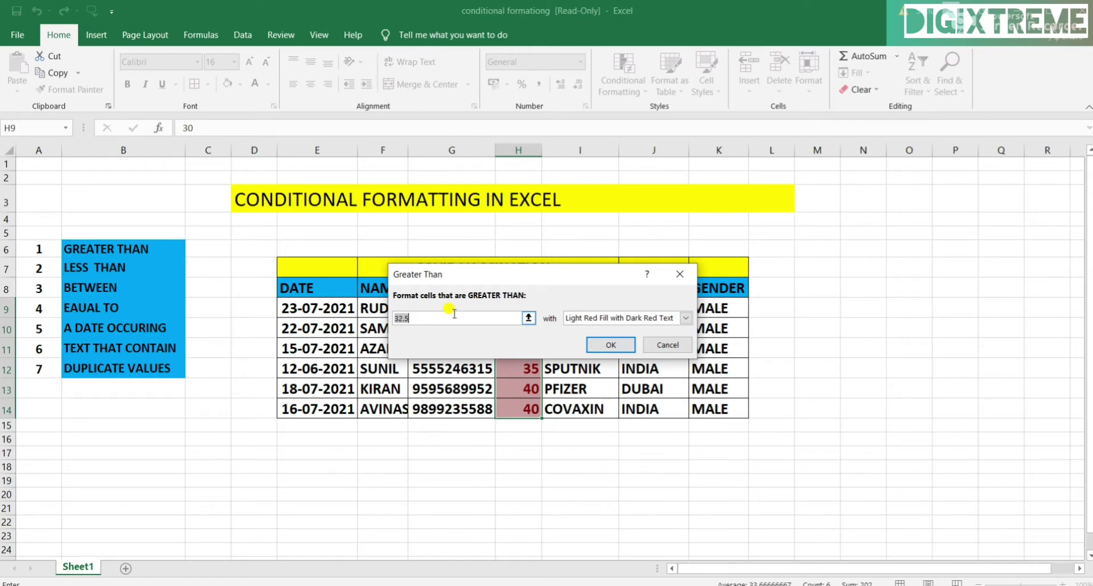
pyautogui.write('0')
pyautogui.click(686, 318)
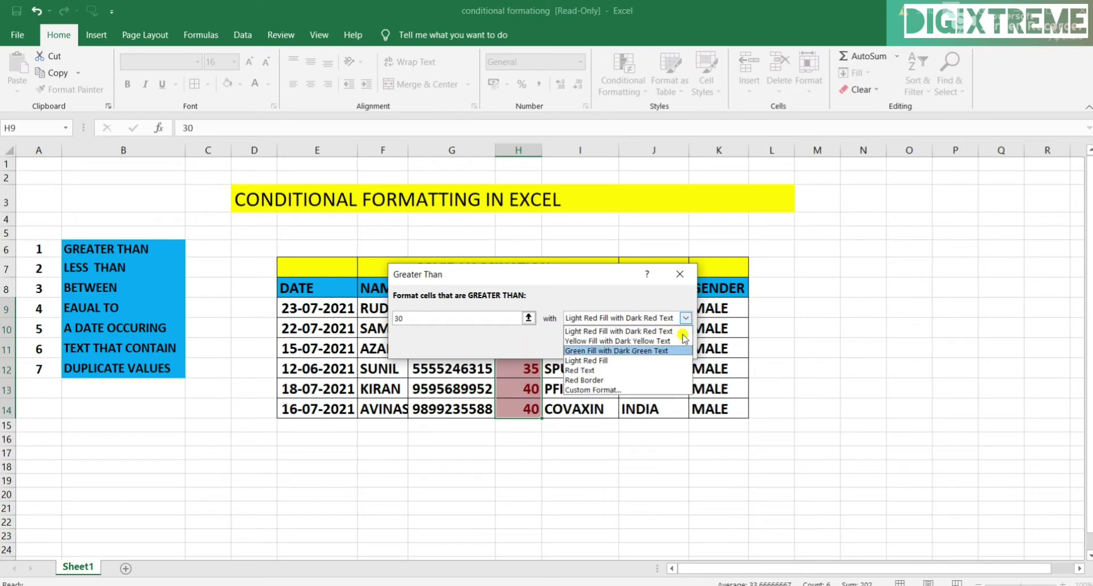
pyautogui.click(630, 330)
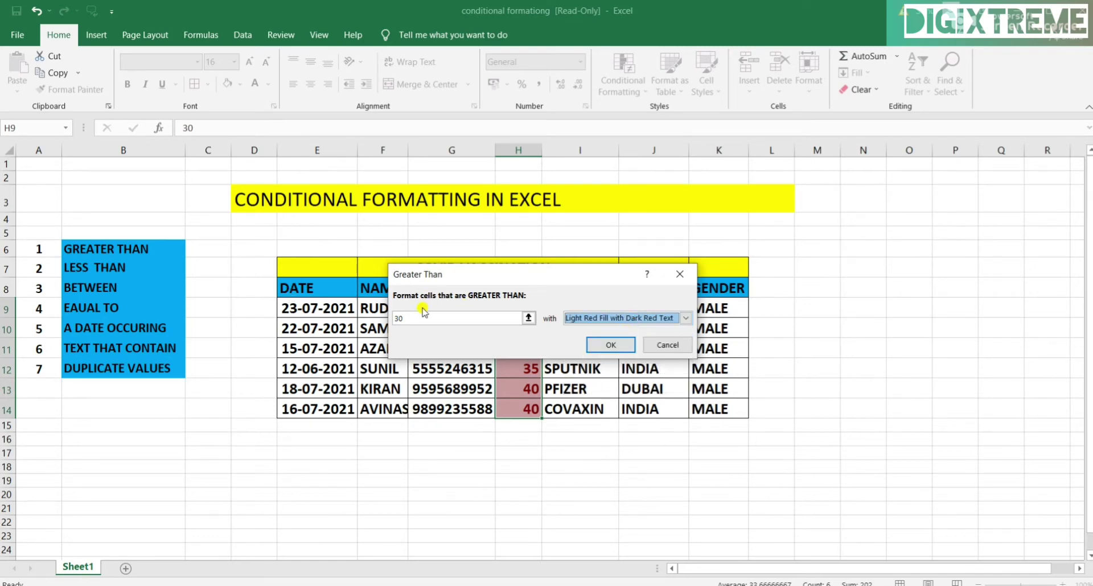
pyautogui.click(607, 345)
pyautogui.click(597, 440)
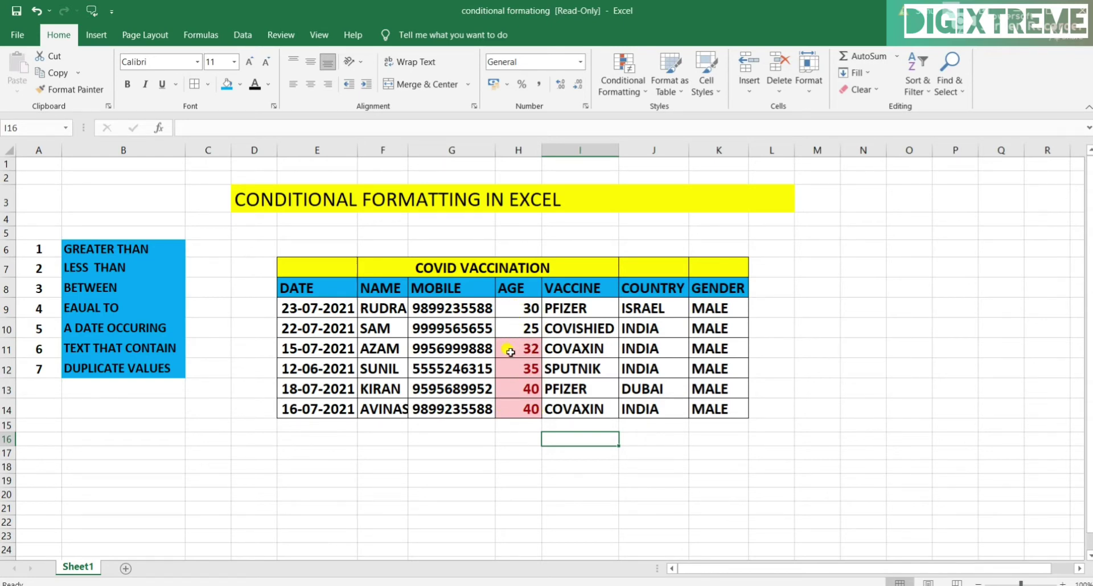
# Clear the conditional formatting rules from the Age cells H9:H14 only, and undo that clearing
pyautogui.moveTo(515, 308); pyautogui.dragTo(514, 414)
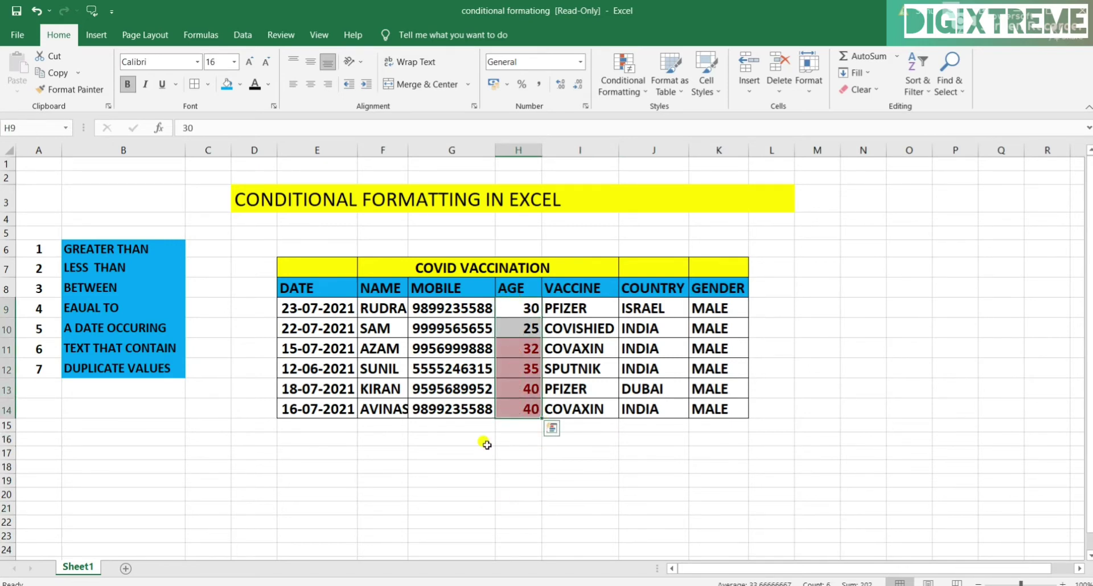
pyautogui.click(636, 93)
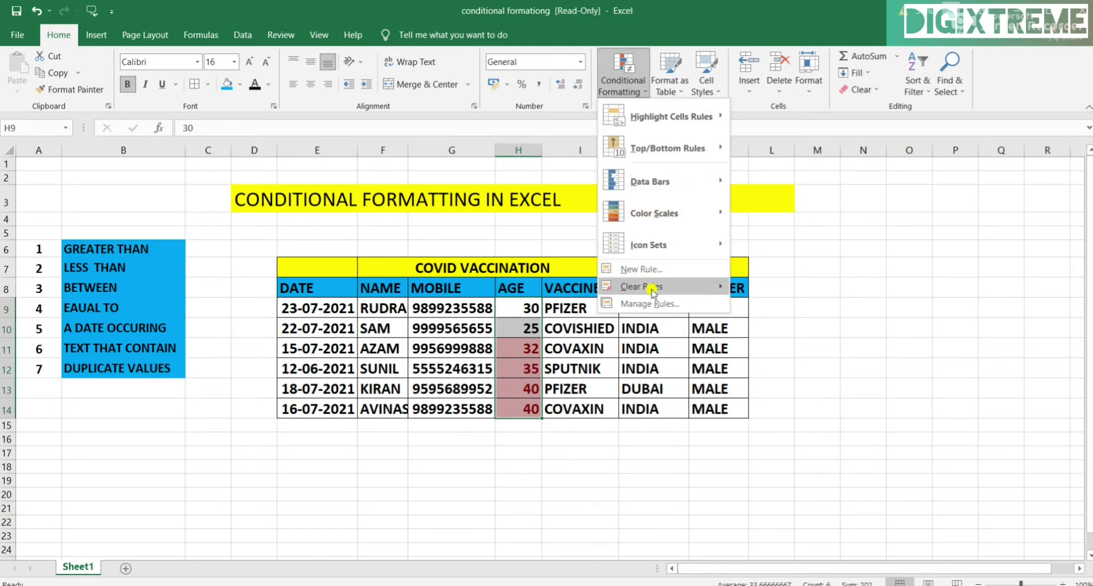
pyautogui.moveTo(653, 292)
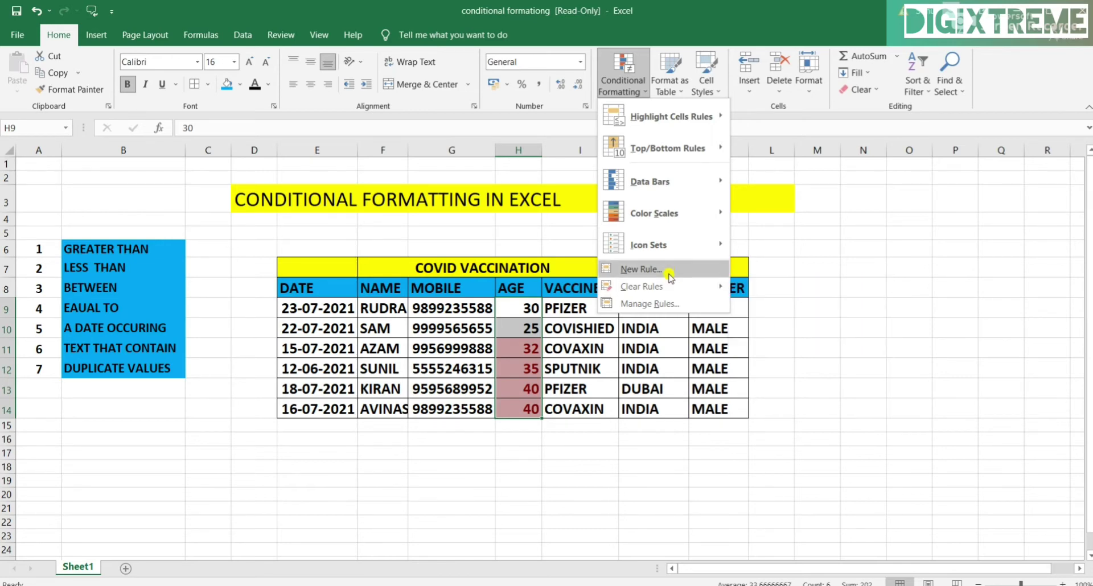
pyautogui.moveTo(708, 287)
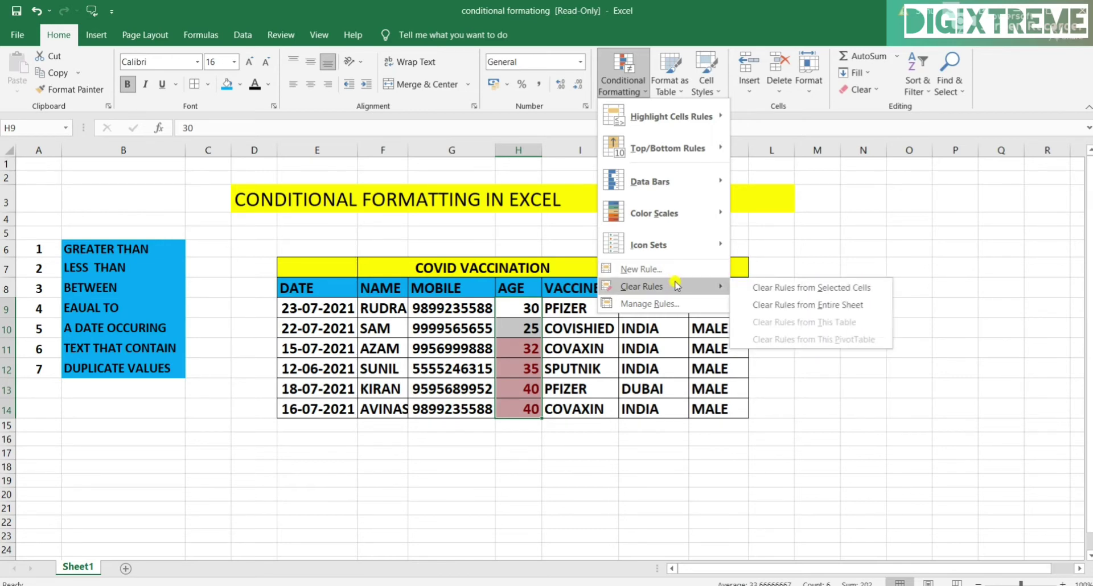
pyautogui.click(790, 289)
pyautogui.click(461, 467)
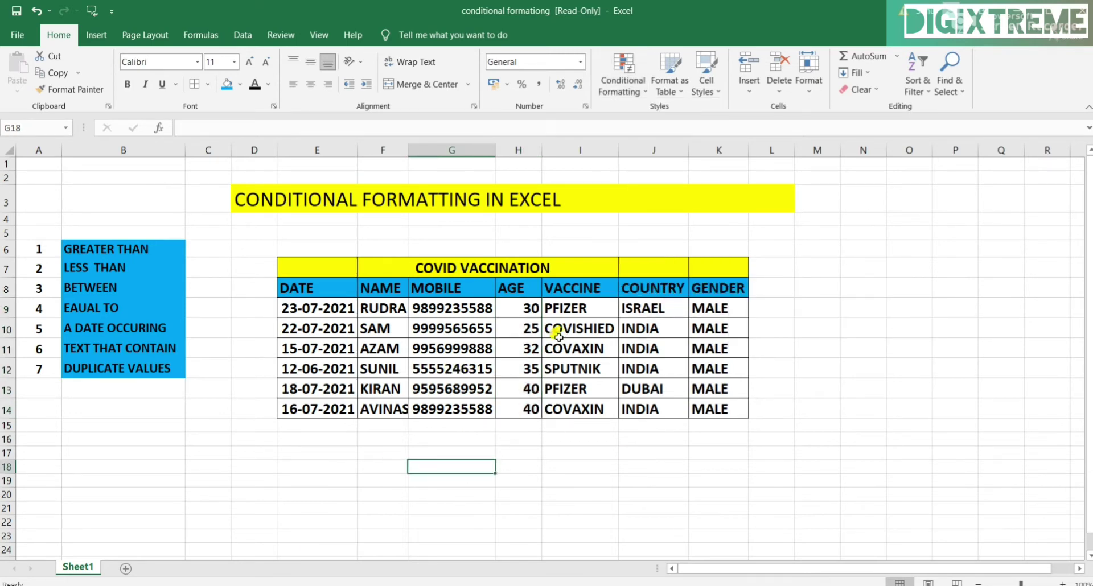
pyautogui.hotkey('ctrl', 'z')
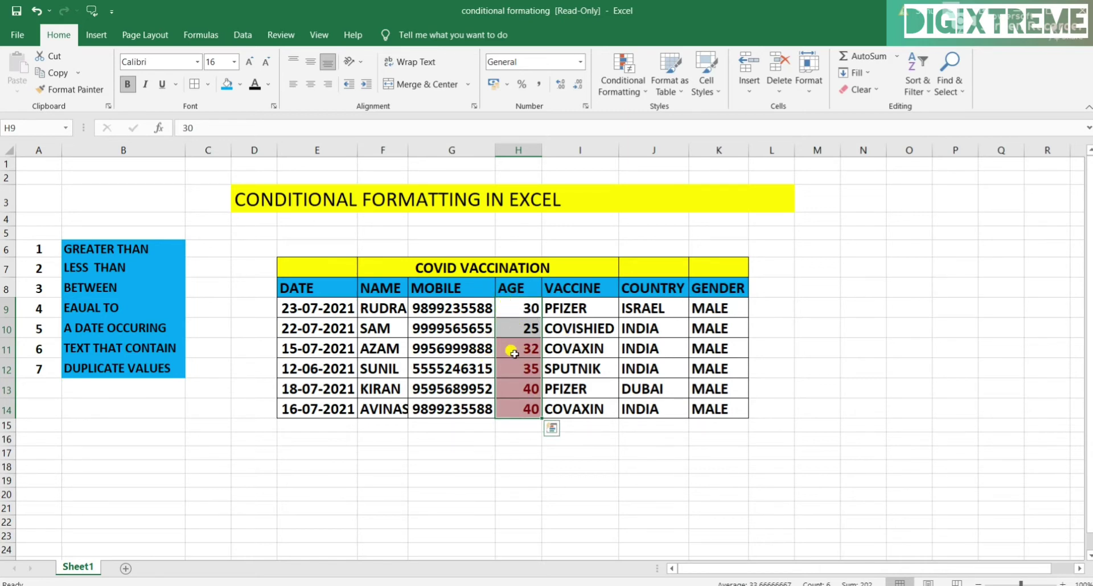
# Find and select all cells on the sheet that contain conditional formatting
pyautogui.click(644, 483)
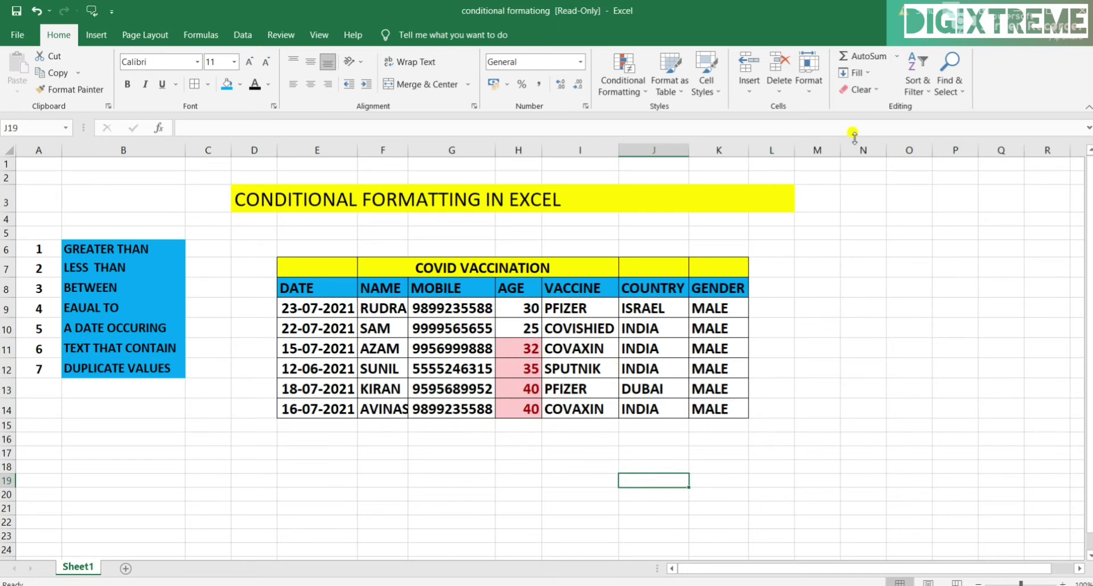
pyautogui.click(955, 91)
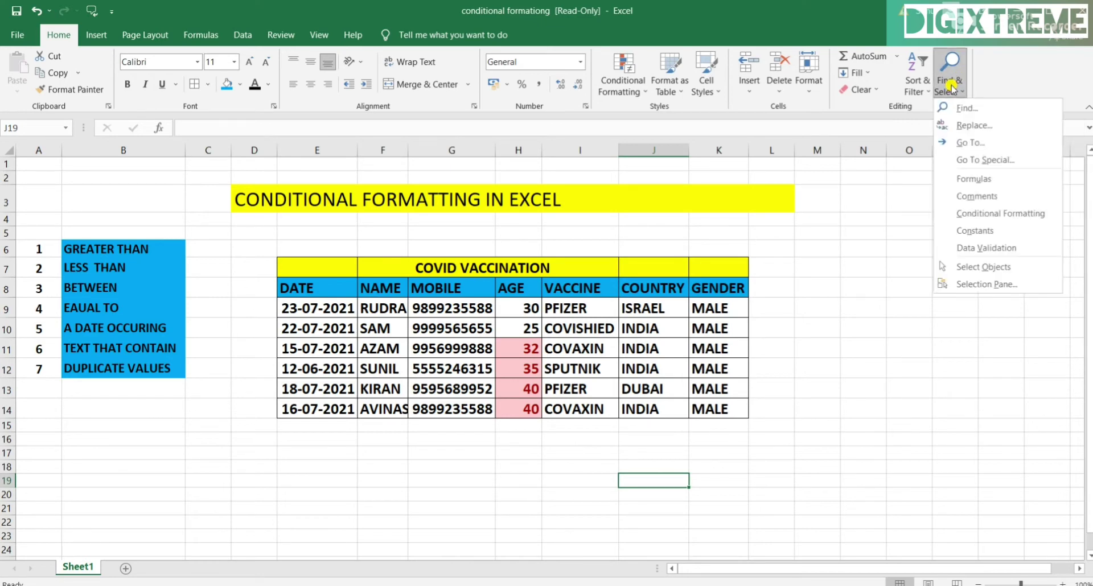
pyautogui.click(995, 214)
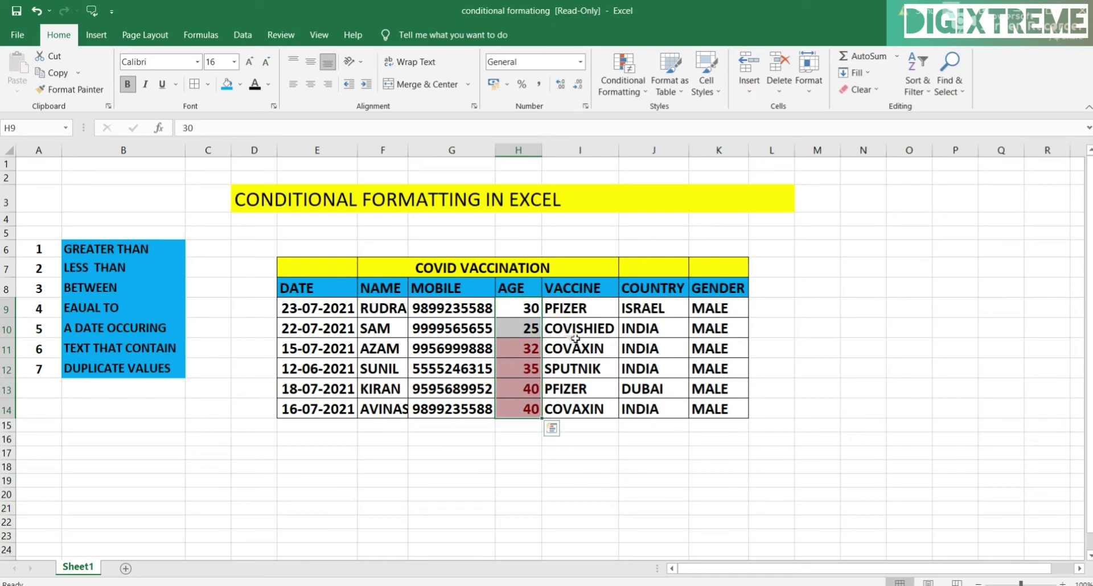
# Clear the conditional formatting rules from the selected Age values in H9:H14
pyautogui.click(523, 301)
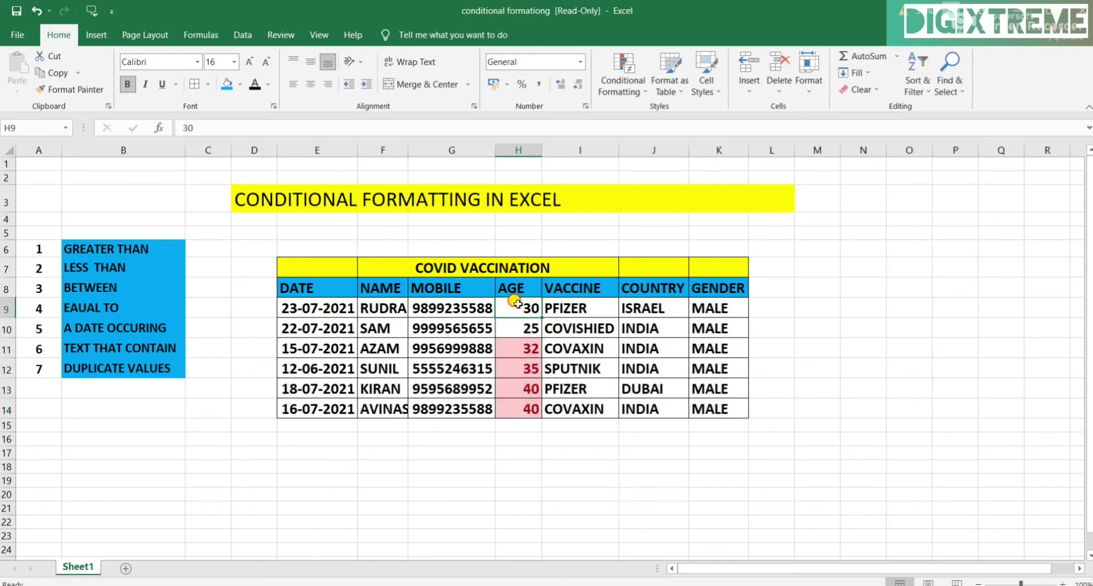
pyautogui.moveTo(517, 303); pyautogui.dragTo(519, 409)
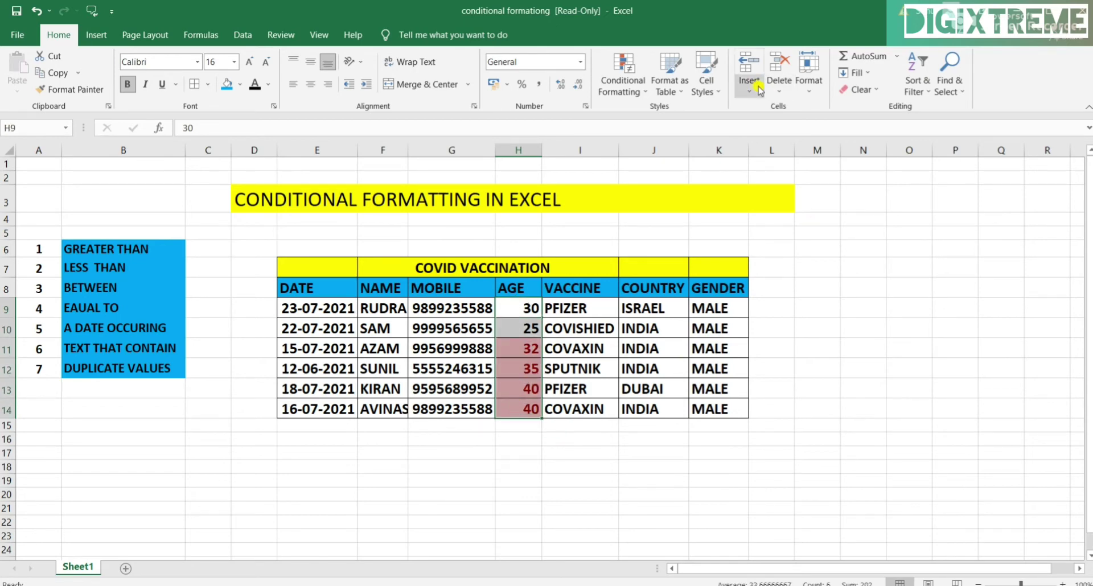
pyautogui.click(623, 80)
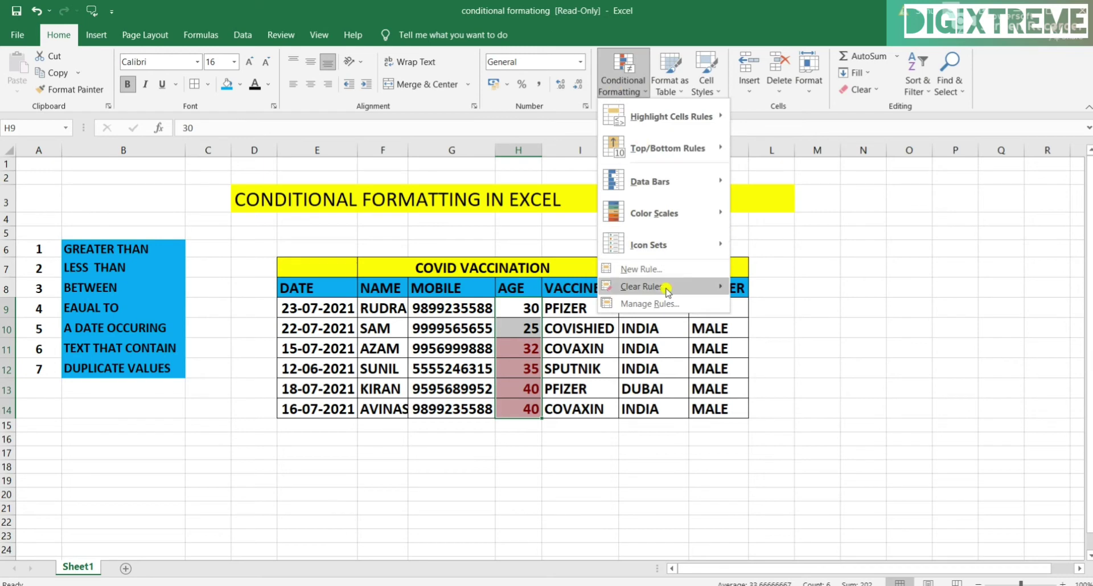
pyautogui.moveTo(667, 289)
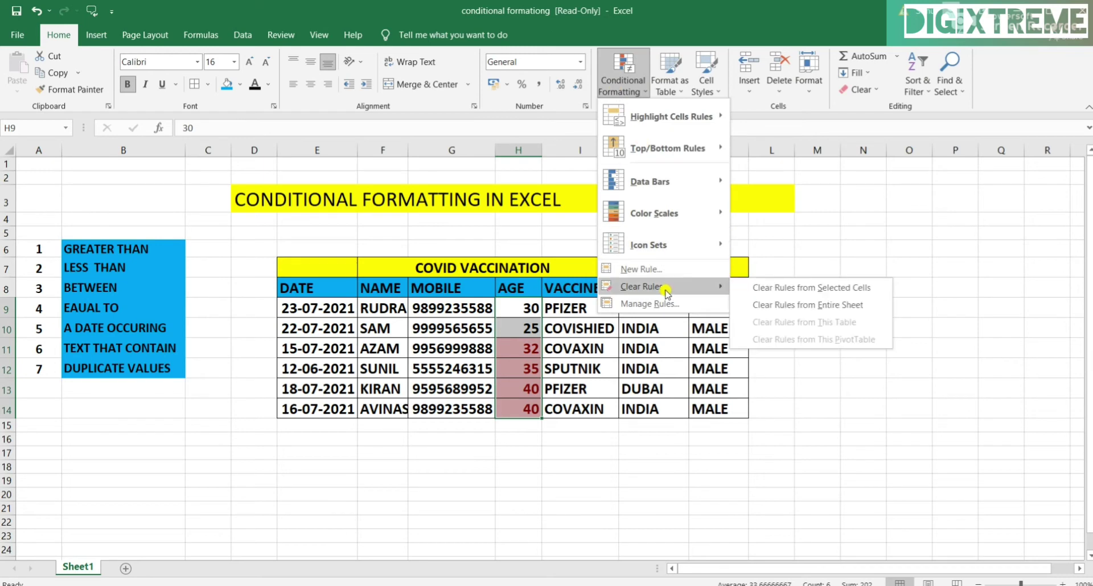
pyautogui.click(858, 288)
pyautogui.click(769, 440)
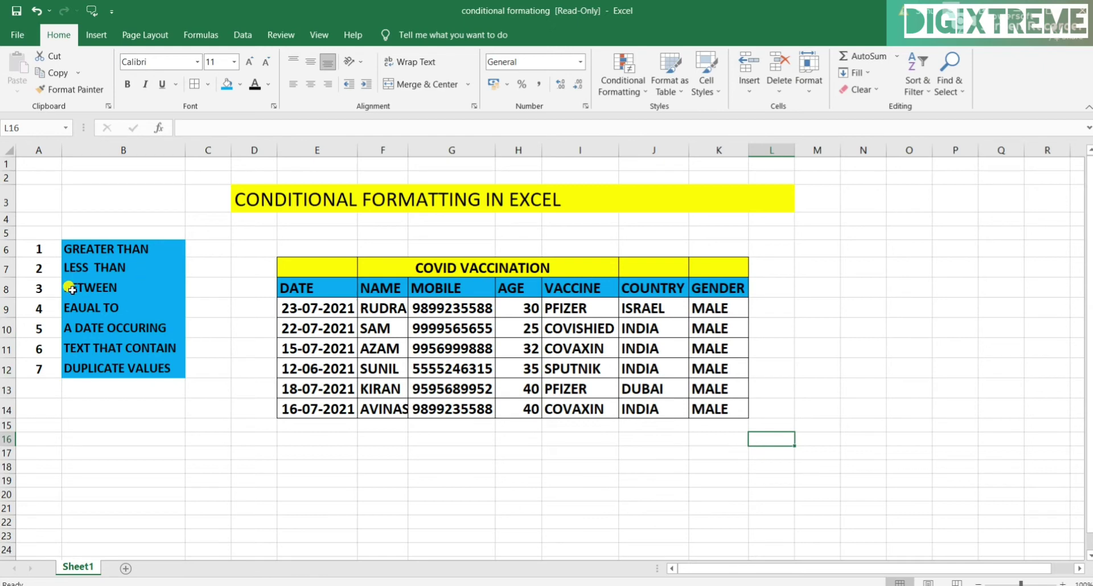
# Highlight the ages less than 35 in the Age column (H9:H14) using Light Red Fill with Dark Red Text
pyautogui.click(91, 271)
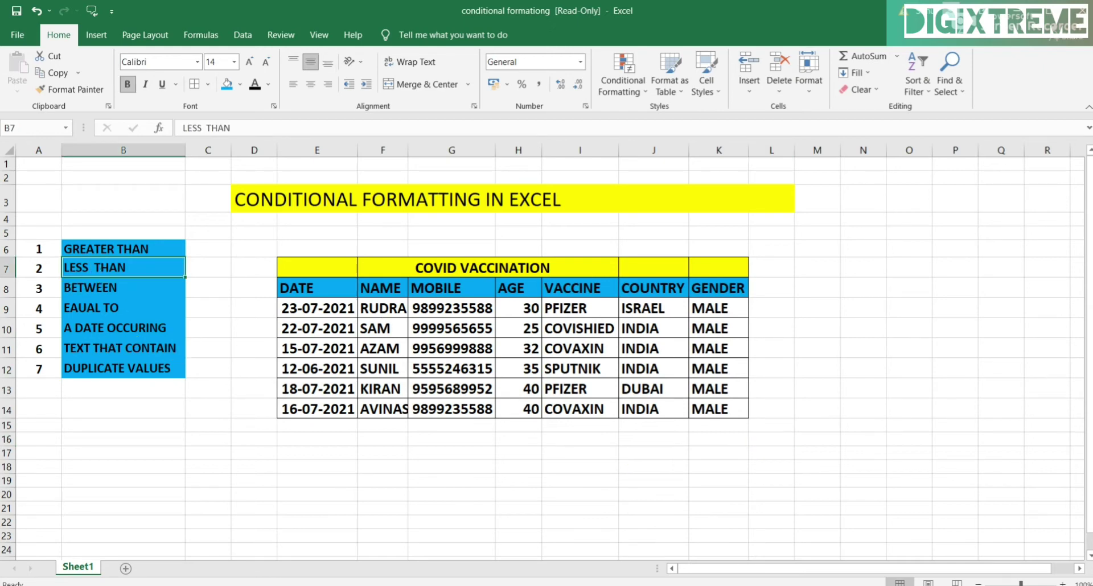
pyautogui.click(586, 503)
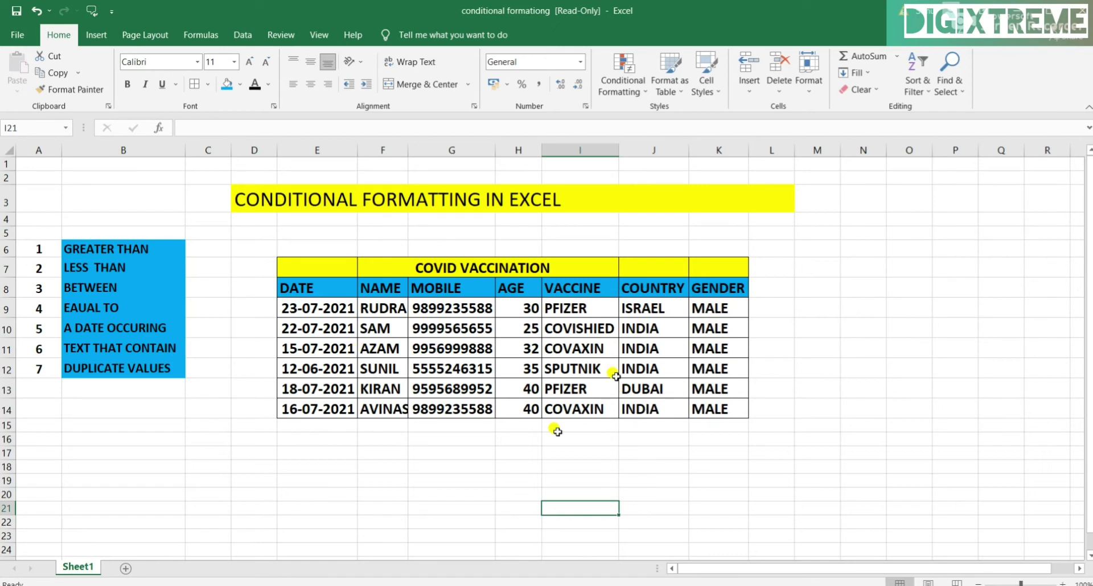
pyautogui.moveTo(519, 302); pyautogui.dragTo(519, 411)
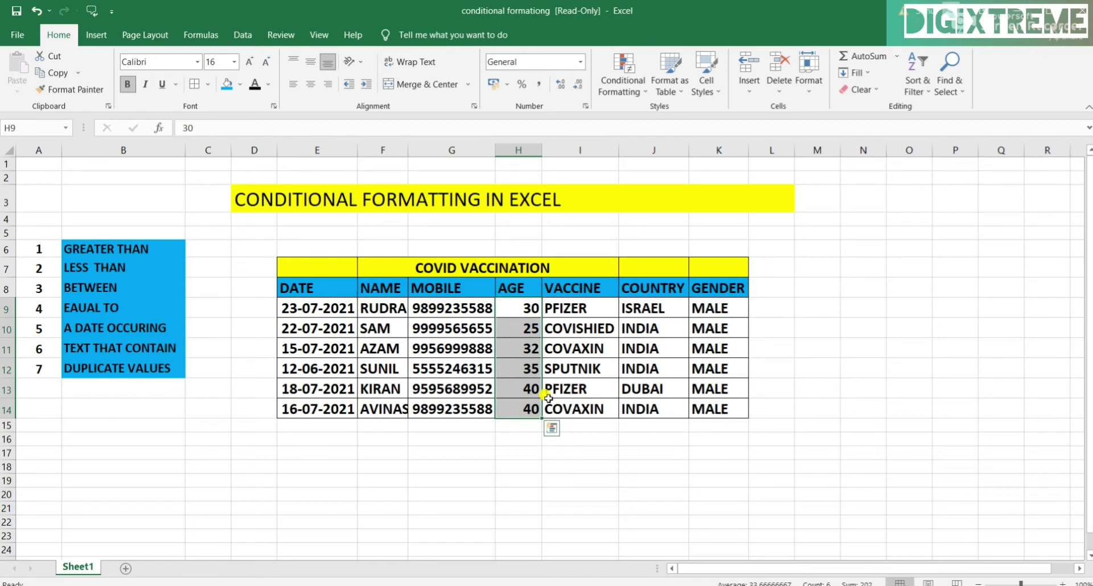
pyautogui.click(634, 78)
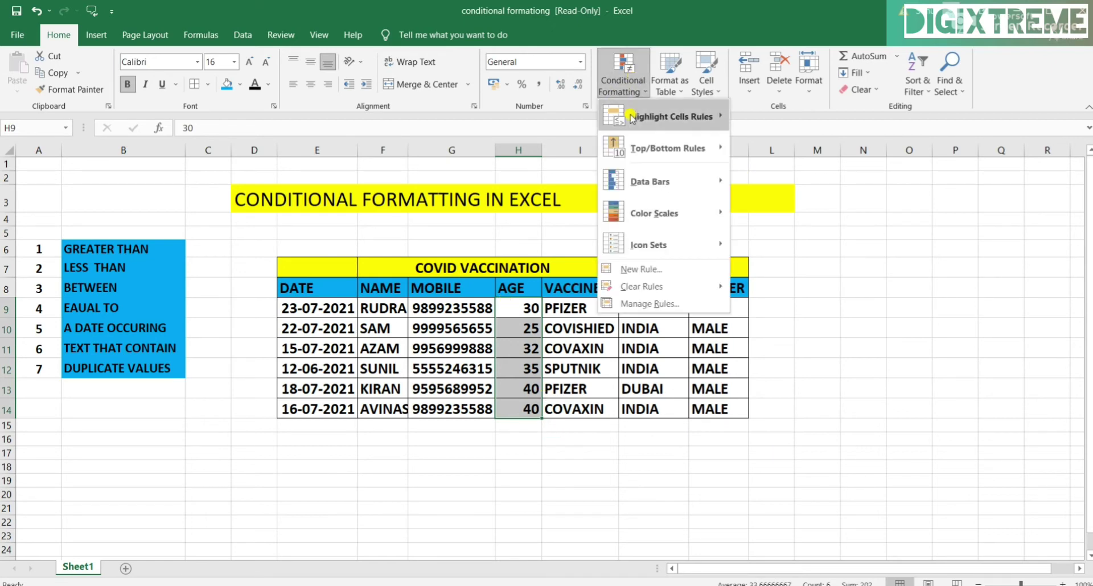
pyautogui.moveTo(682, 106)
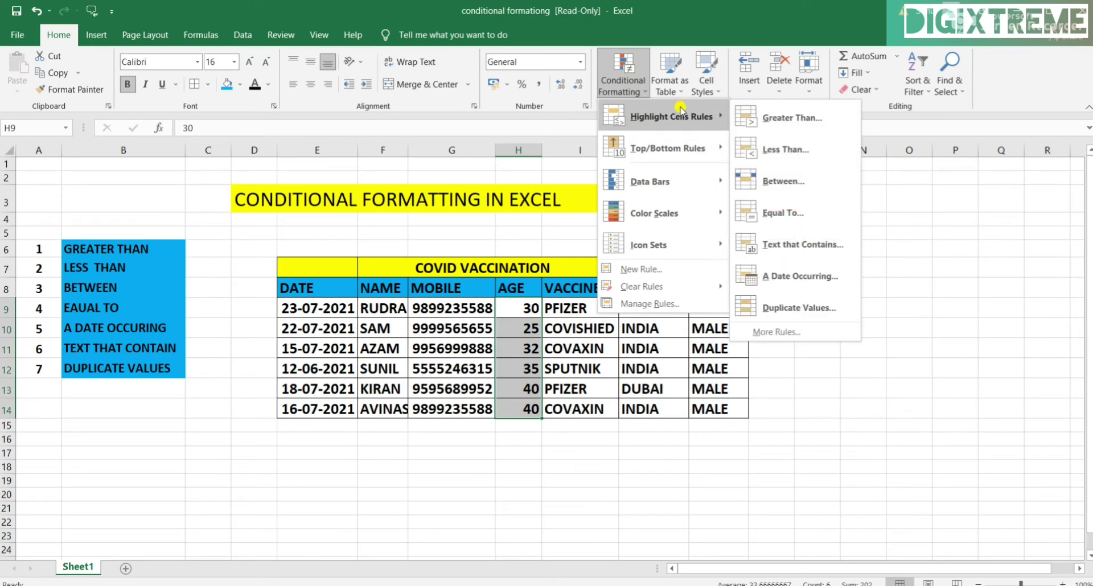
pyautogui.click(803, 150)
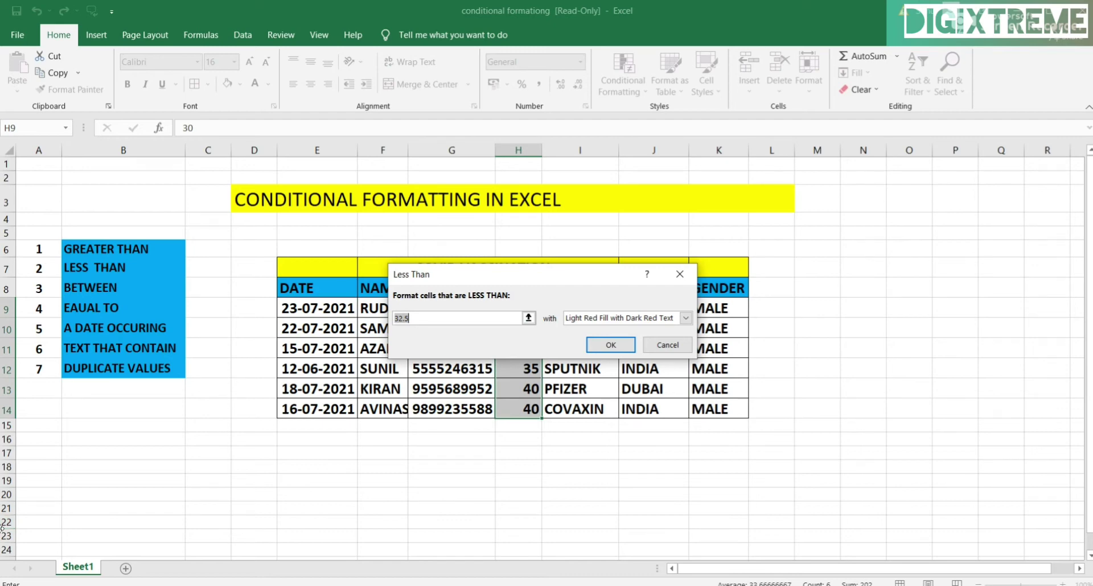
pyautogui.write('3')
pyautogui.click(686, 318)
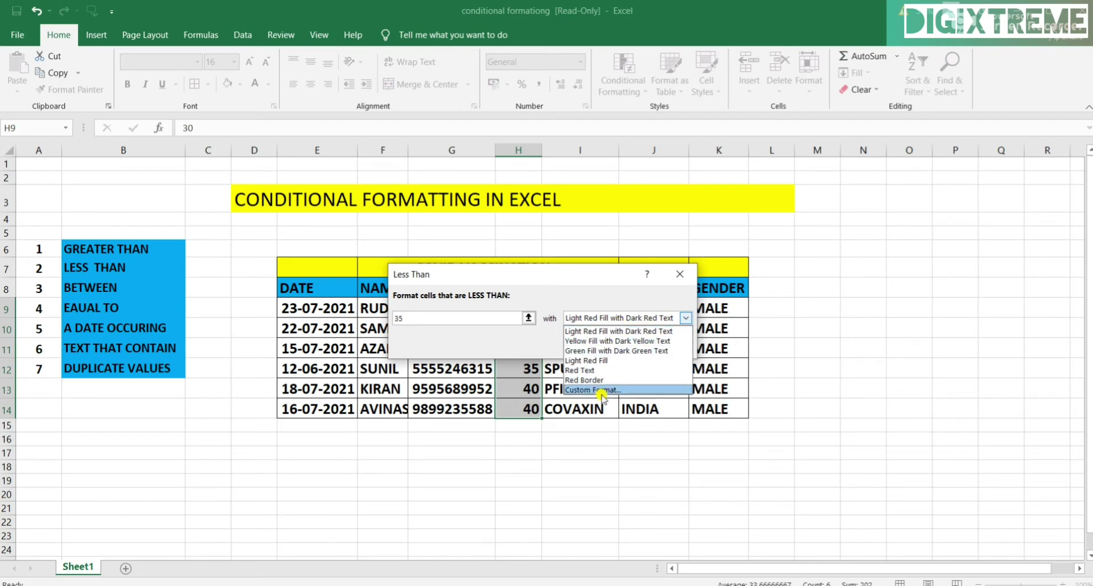
pyautogui.click(624, 332)
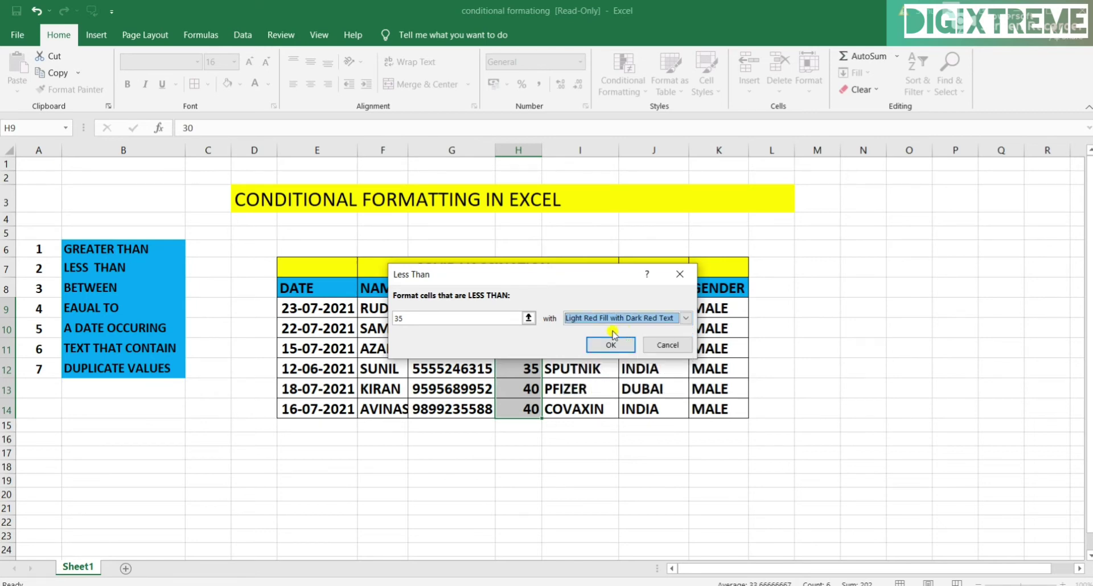
pyautogui.click(609, 345)
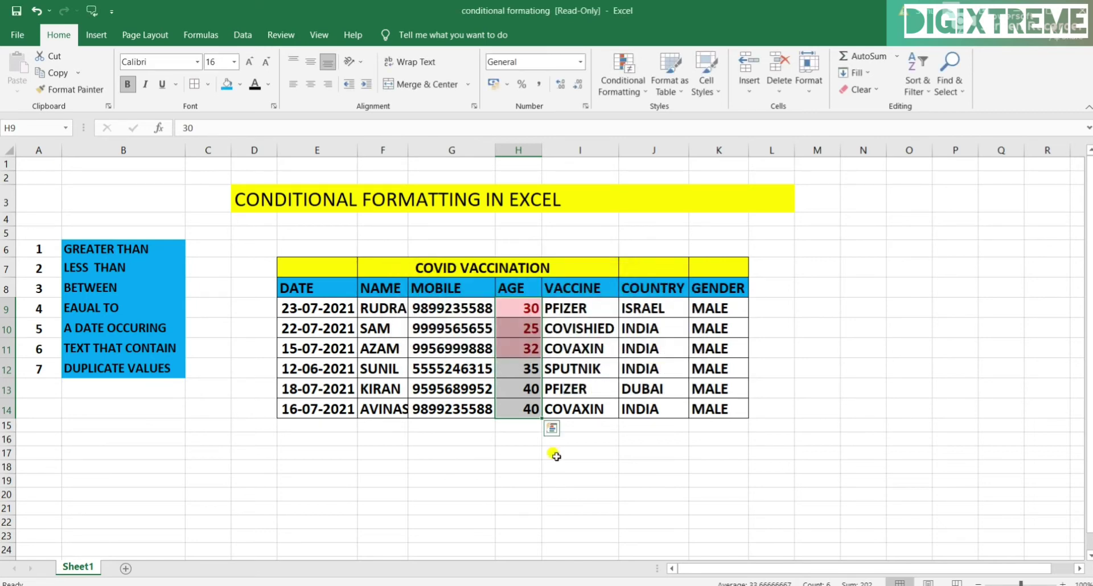
pyautogui.click(552, 464)
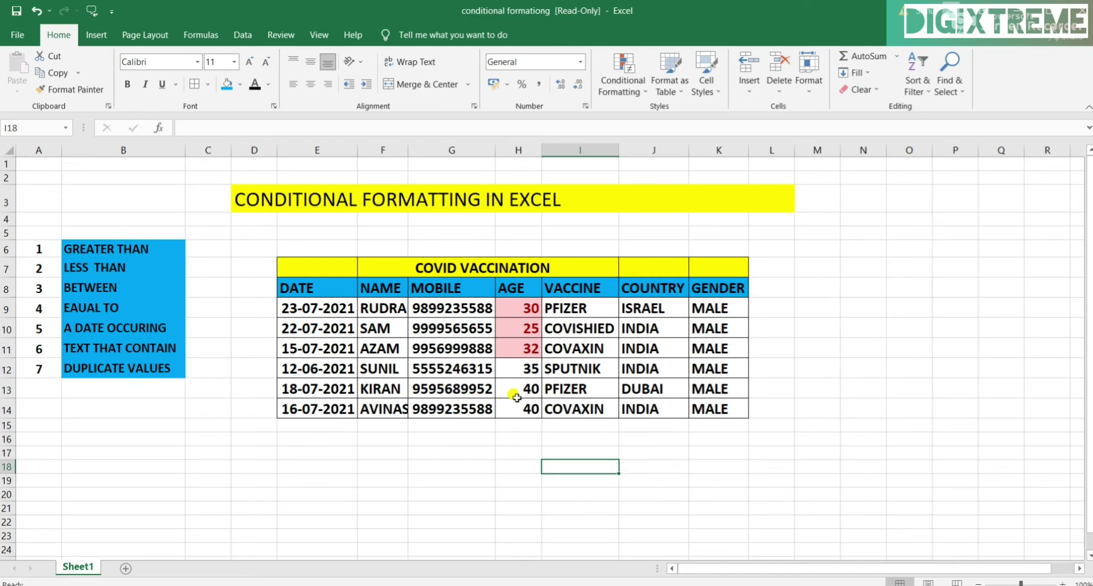
# Clear the conditional formatting rules from the Age cells H9:H14 to remove the Less Than highlighting
pyautogui.click(703, 476)
pyautogui.moveTo(506, 310); pyautogui.dragTo(514, 409)
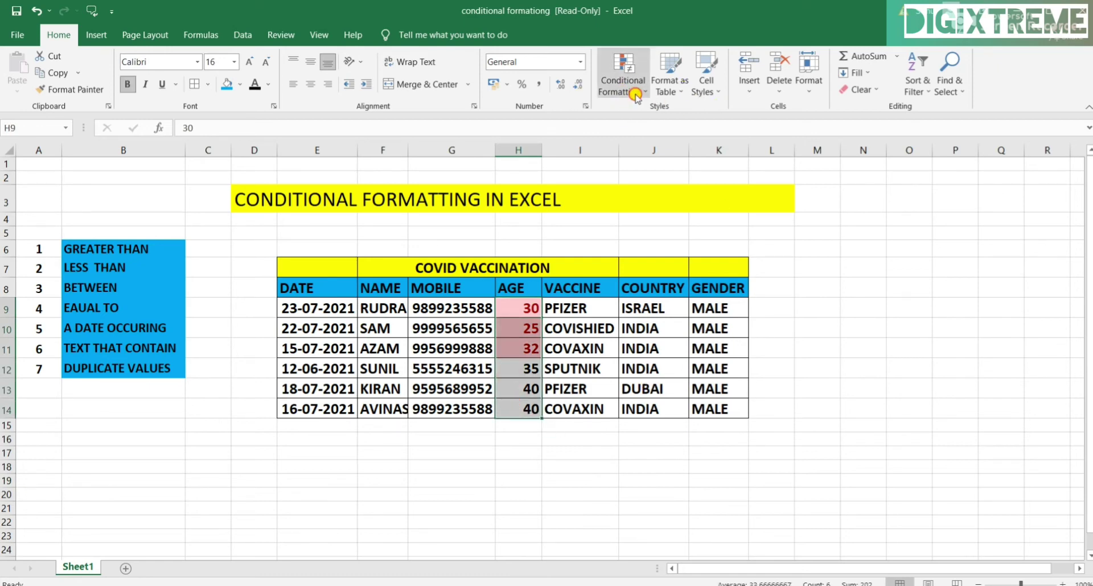
pyautogui.click(635, 94)
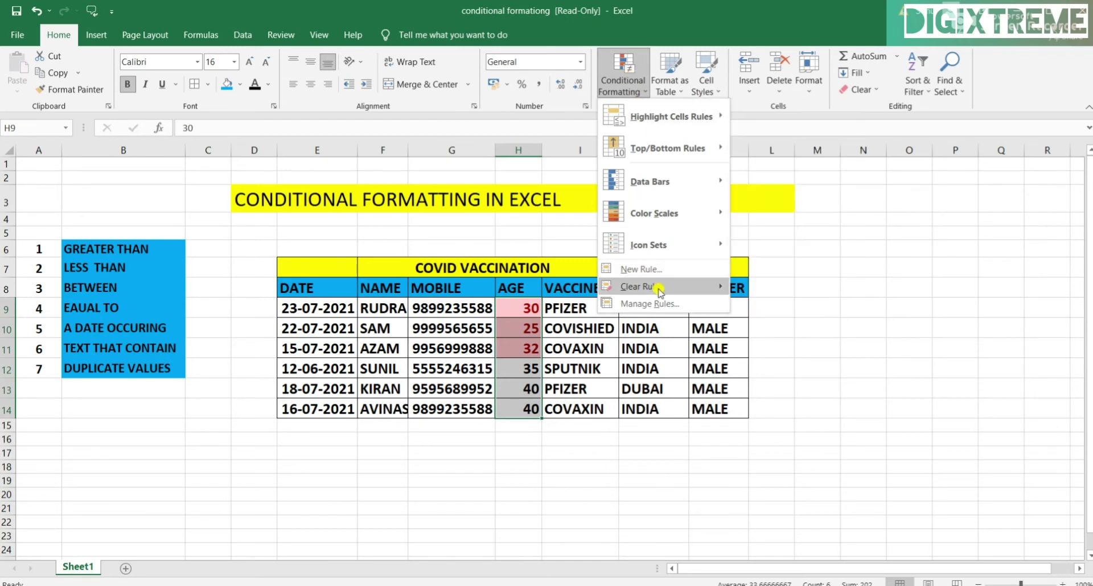
pyautogui.moveTo(660, 291)
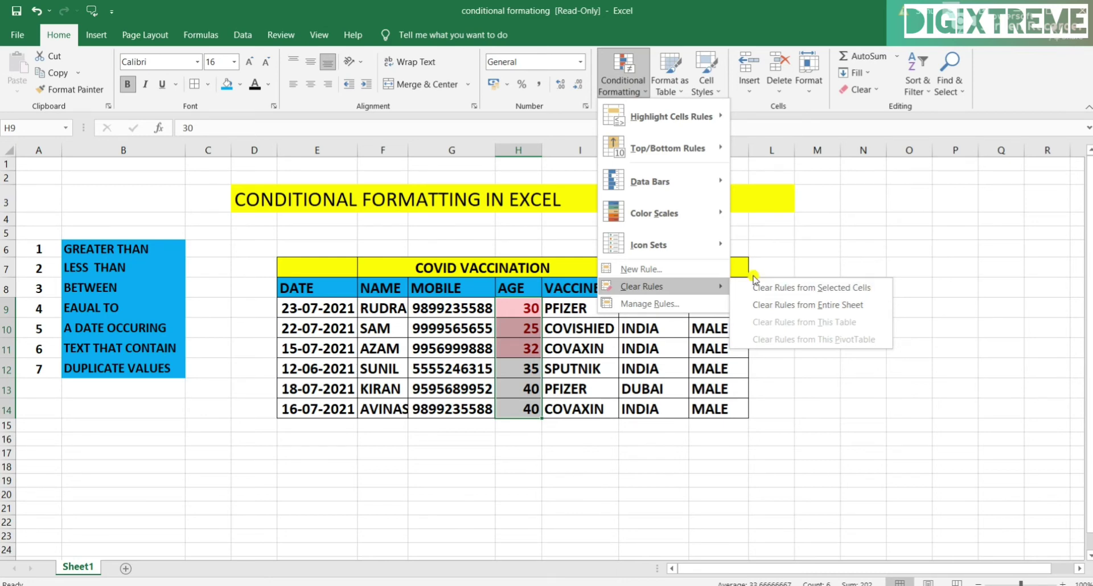
pyautogui.click(855, 291)
pyautogui.click(298, 468)
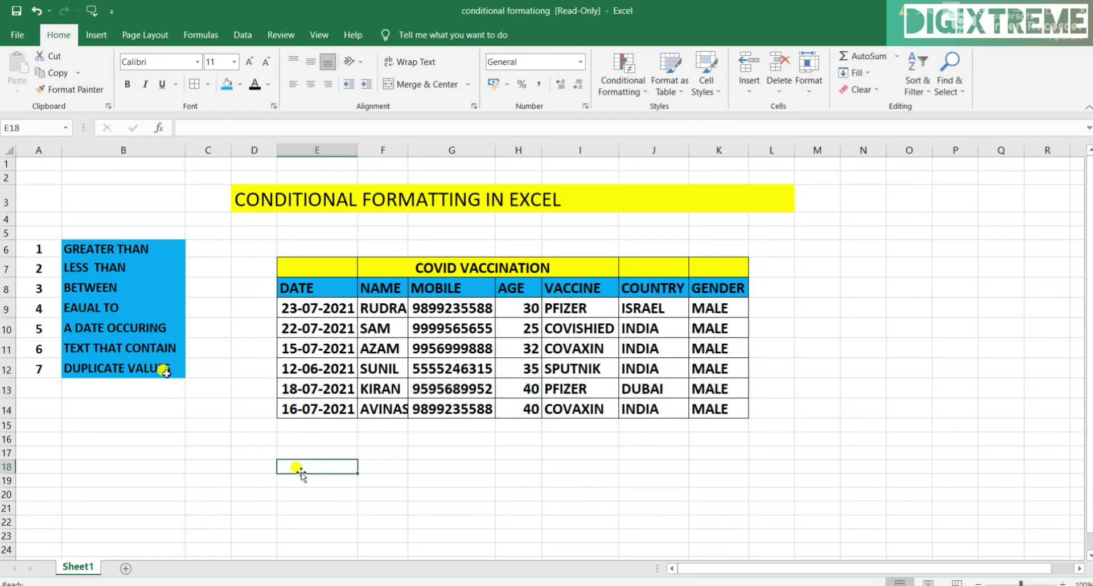
# Apply a Between highlight rule to the Age cells H9:H14 using Light Red Fill with Dark Red Text
pyautogui.click(111, 286)
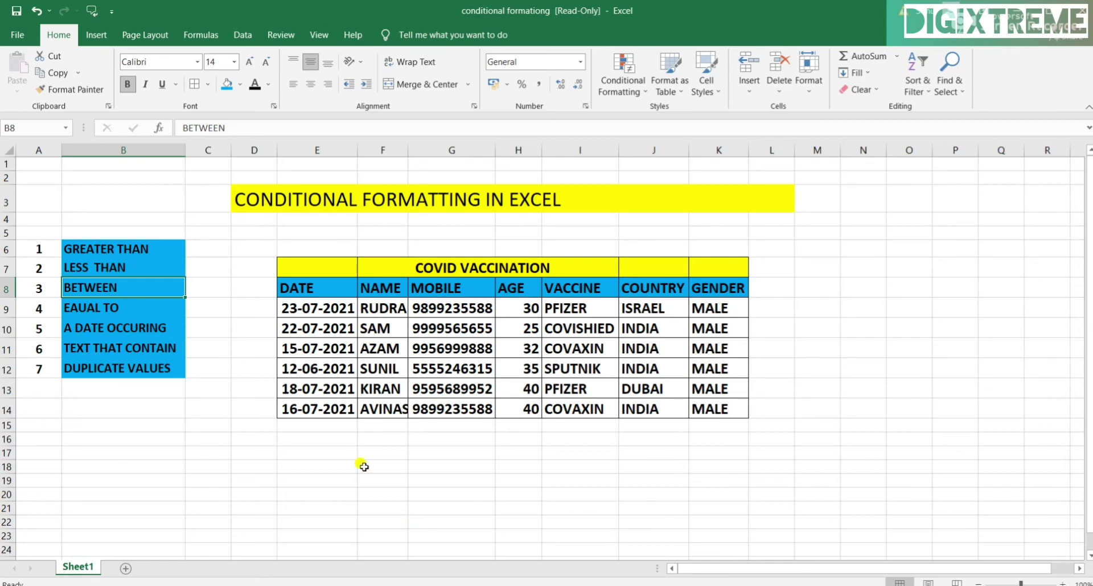
pyautogui.click(560, 506)
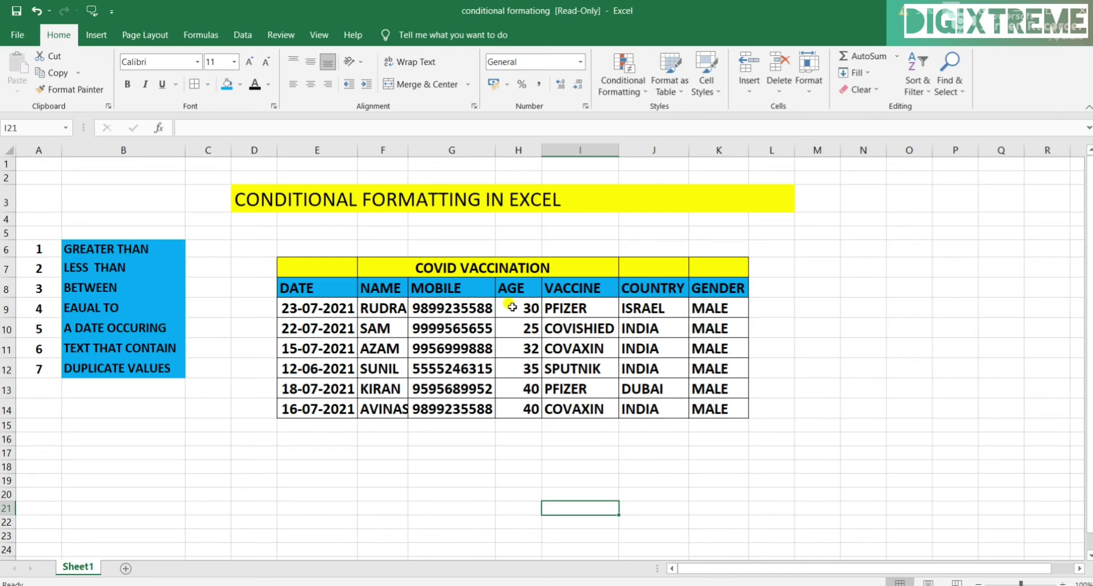
pyautogui.moveTo(512, 307); pyautogui.dragTo(504, 406)
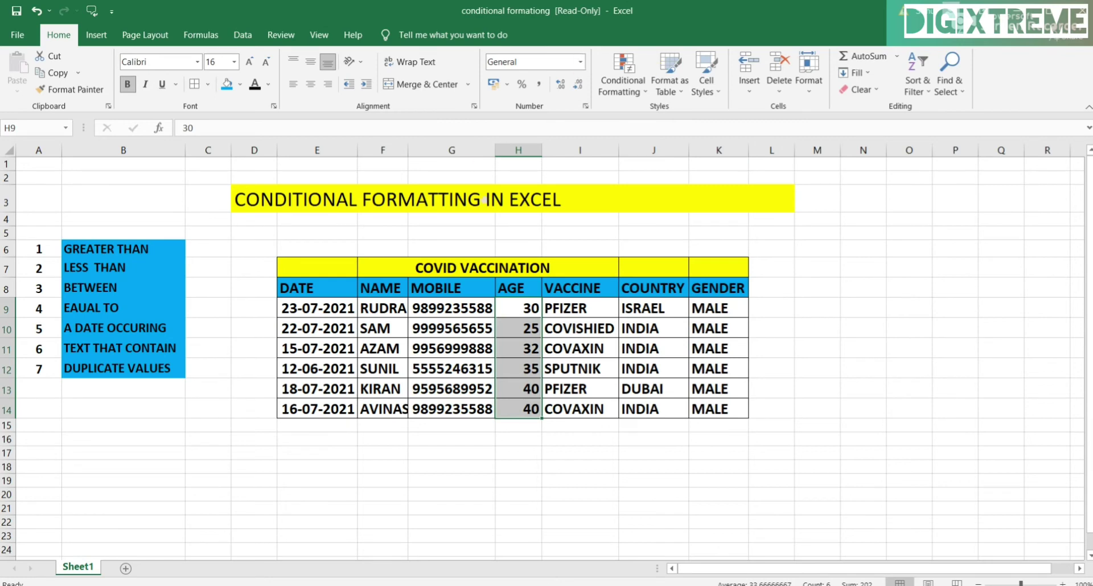
pyautogui.click(634, 84)
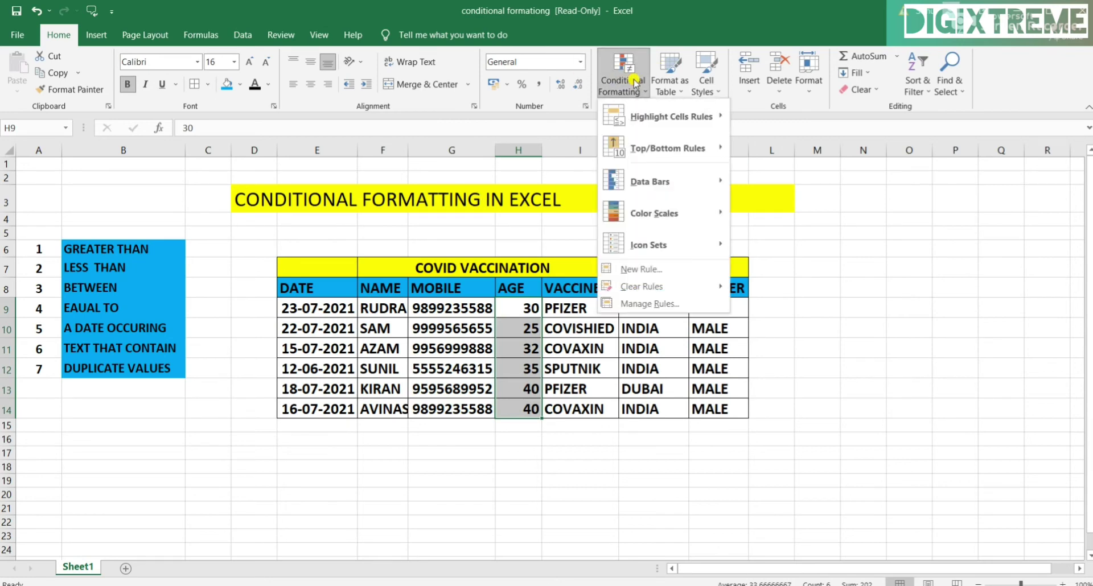
pyautogui.moveTo(648, 116)
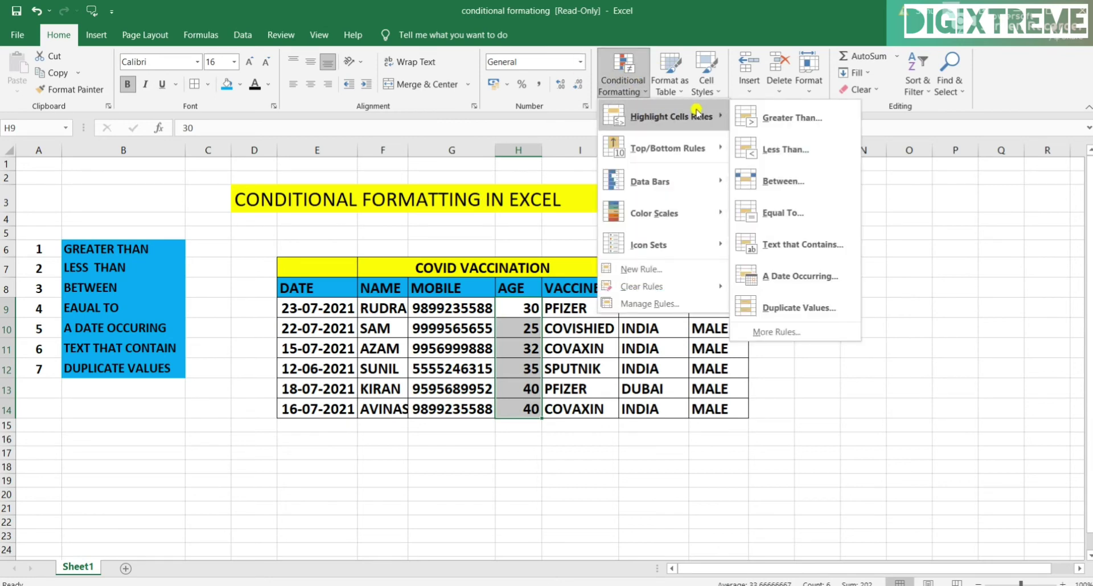
pyautogui.click(821, 182)
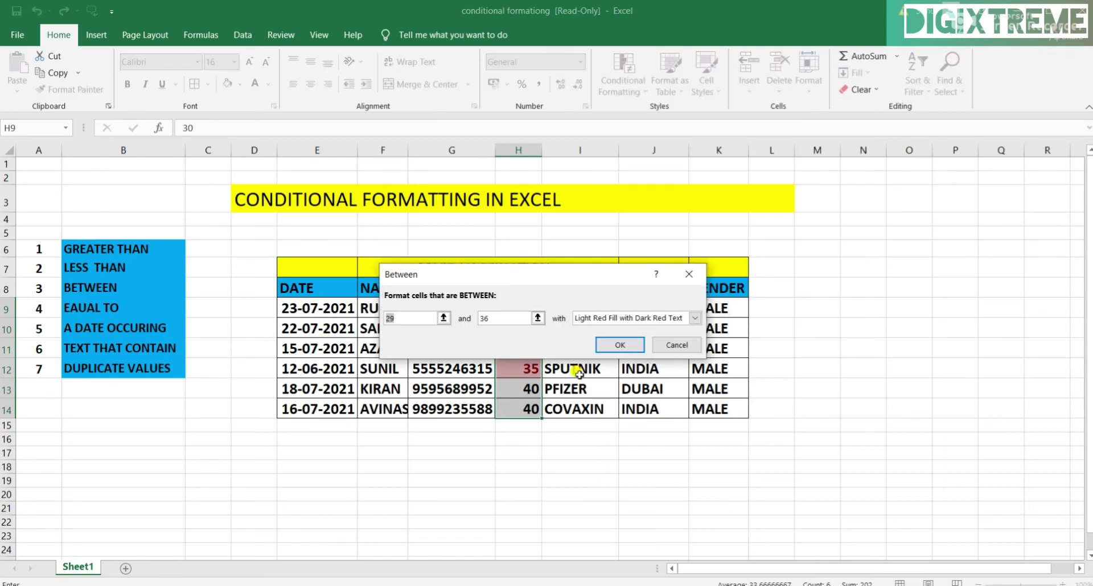
pyautogui.press('BackSpace')
pyautogui.click(620, 345)
pyautogui.click(607, 480)
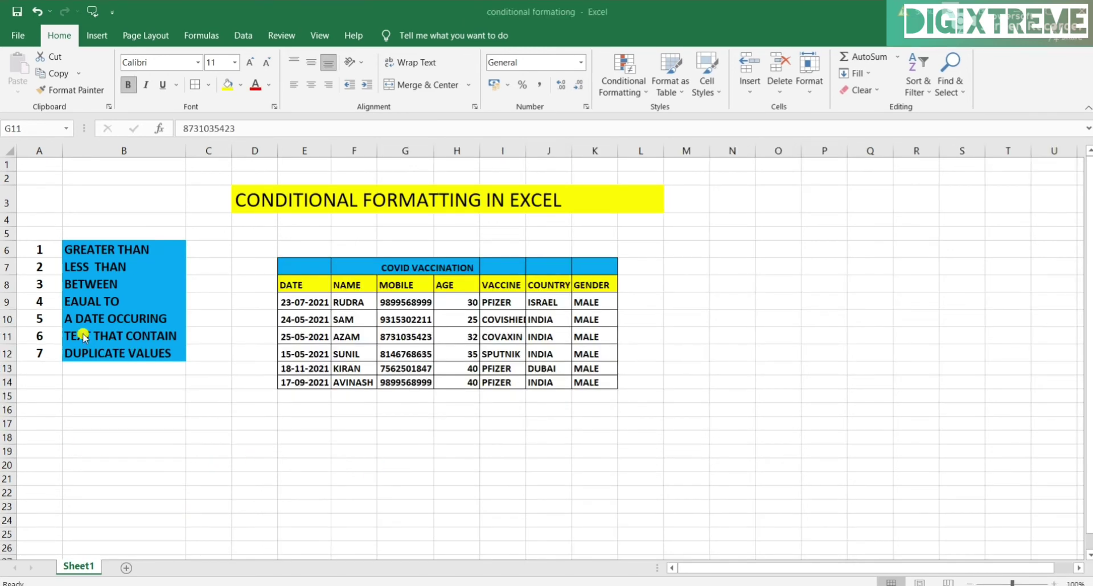
# Highlight the ages equal to 40 in the Age column (H9:H14) using Light Red Fill with Dark Red Text
pyautogui.click(330, 409)
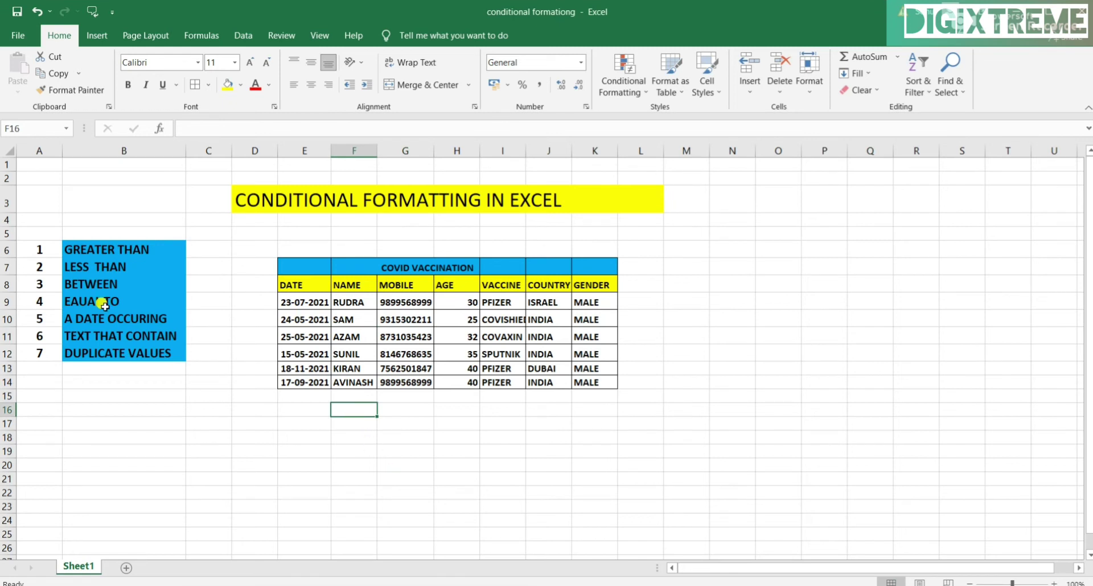
pyautogui.click(81, 302)
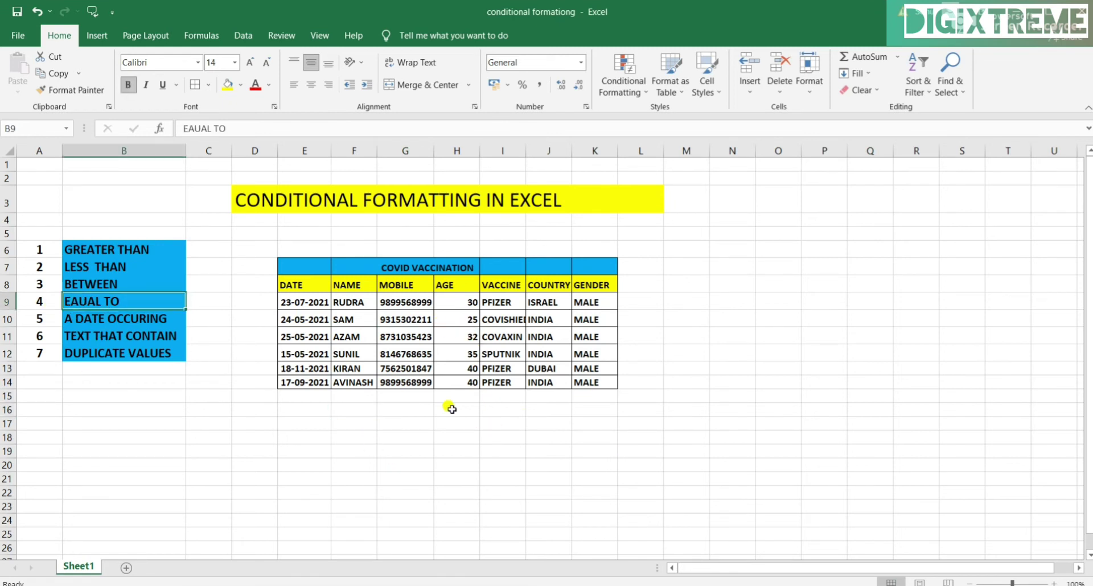
pyautogui.click(453, 297)
pyautogui.moveTo(454, 297); pyautogui.dragTo(453, 379)
pyautogui.click(623, 79)
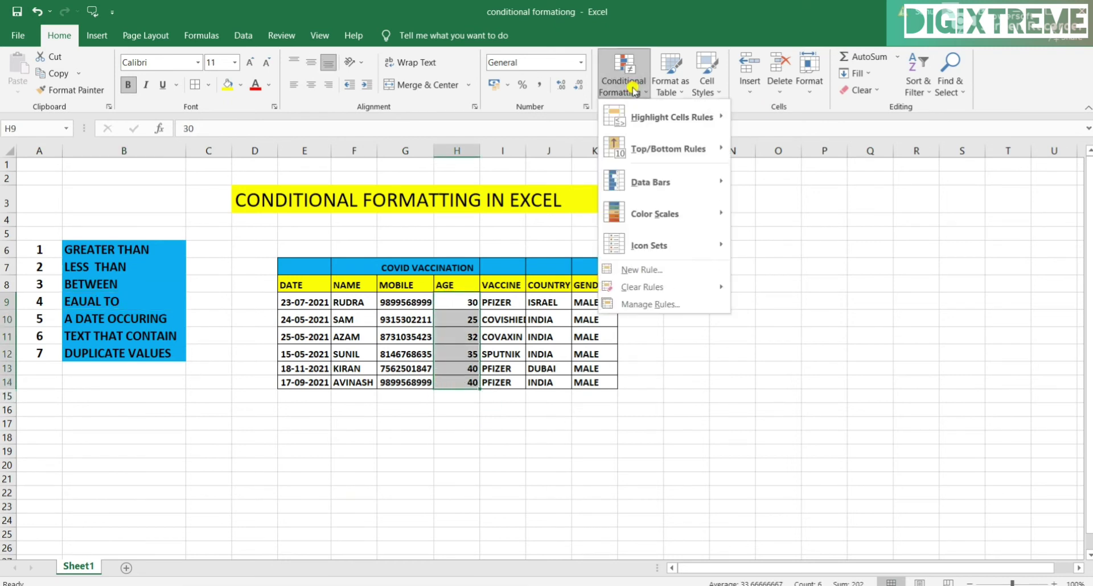
pyautogui.moveTo(690, 116)
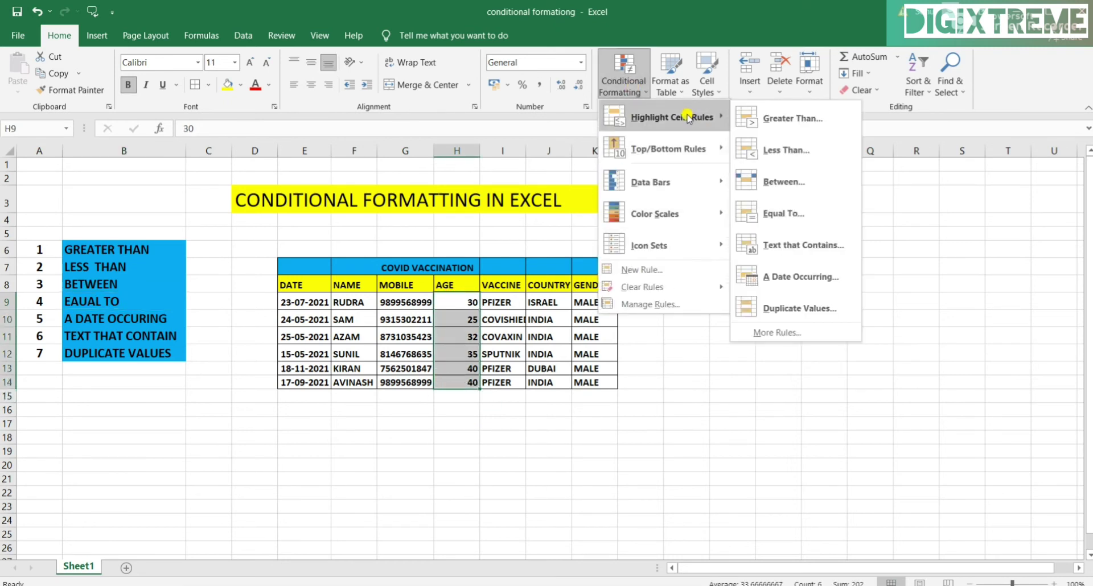
pyautogui.click(817, 221)
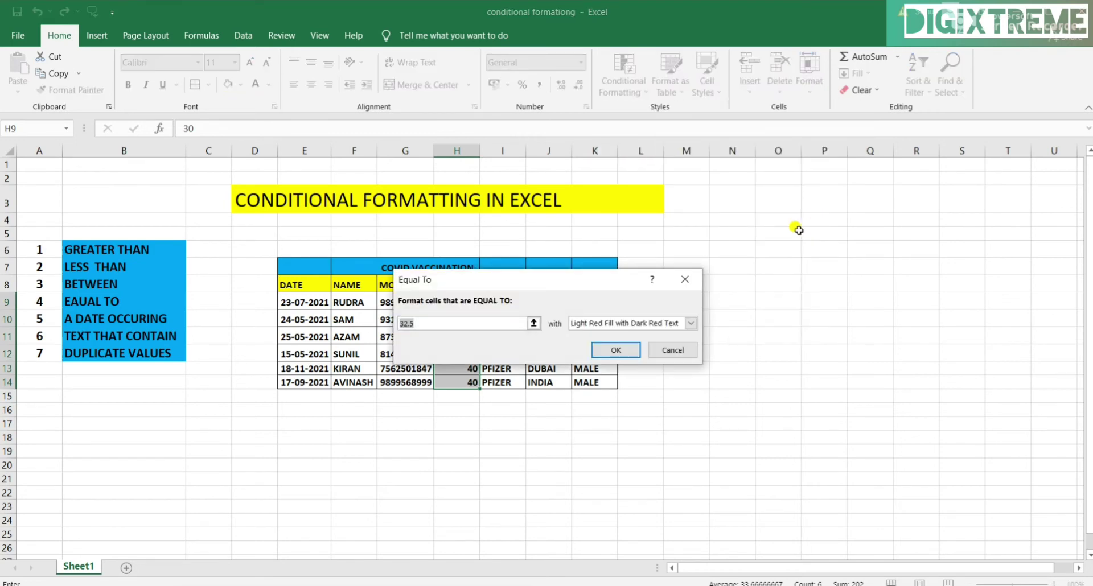
pyautogui.click(457, 323)
pyautogui.write('40')
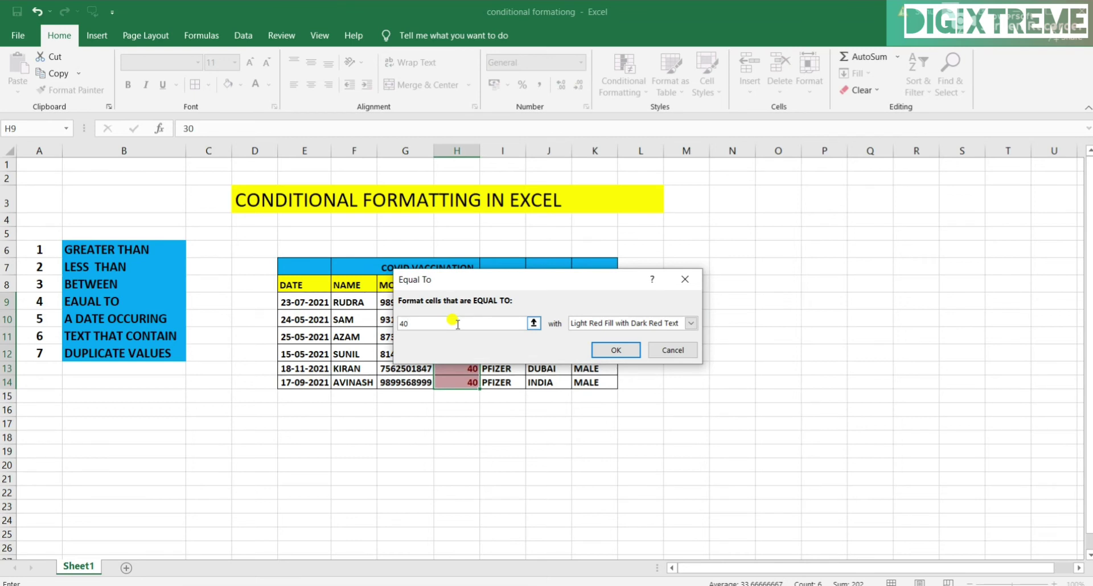
pyautogui.press('Return')
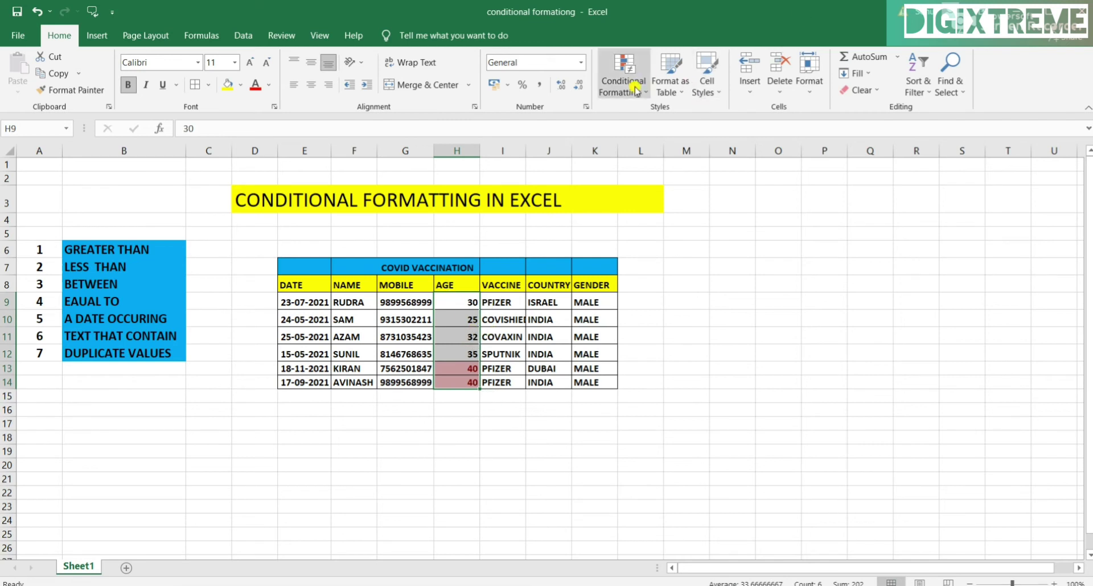
# Clear the Equal To rule from the selected Age cells H9:H14
pyautogui.click(624, 94)
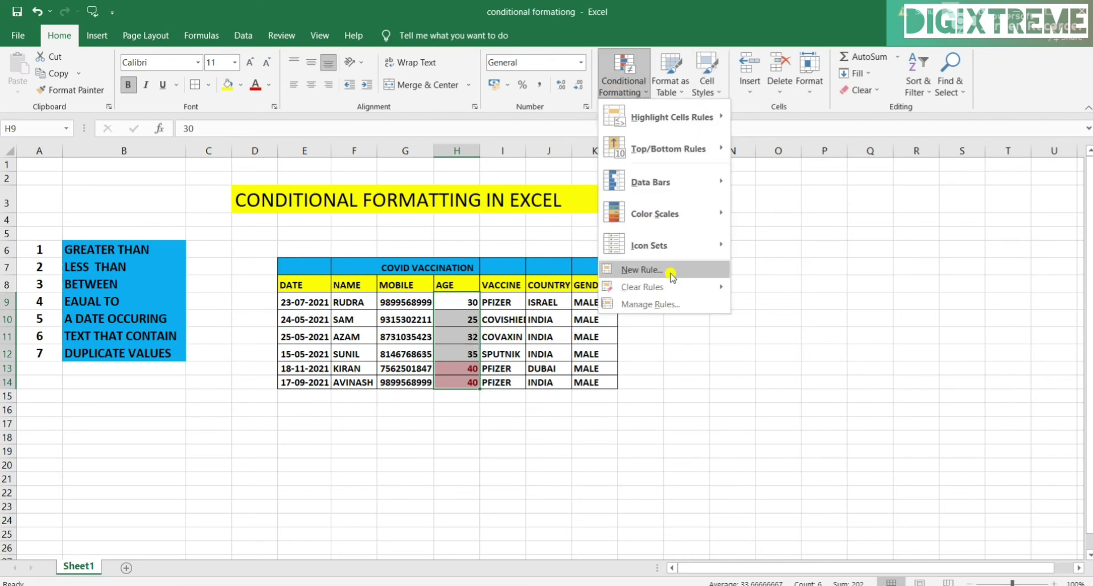
pyautogui.moveTo(667, 290)
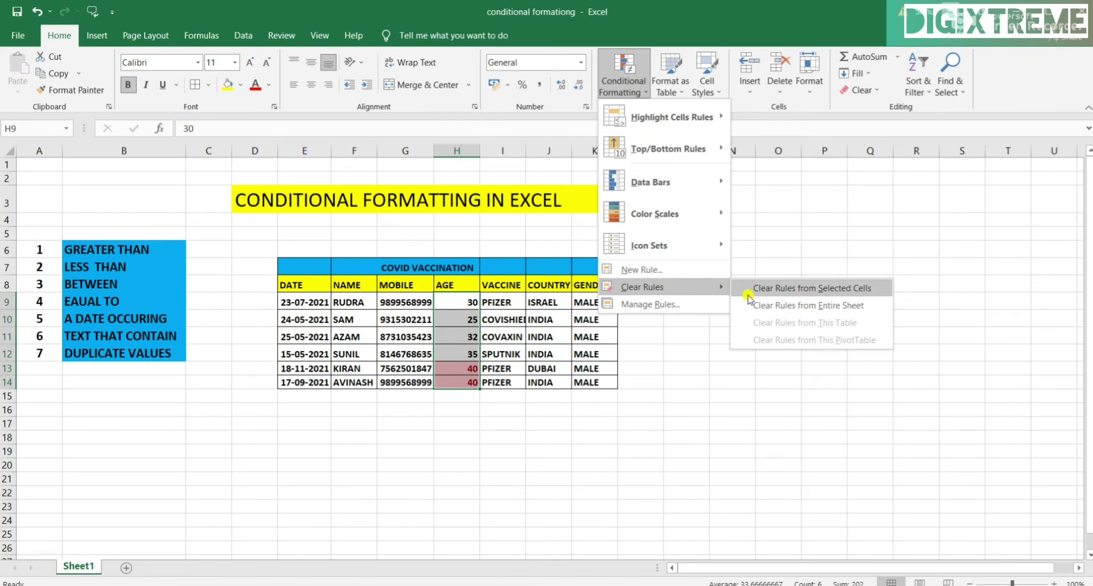
pyautogui.click(815, 289)
pyautogui.click(774, 349)
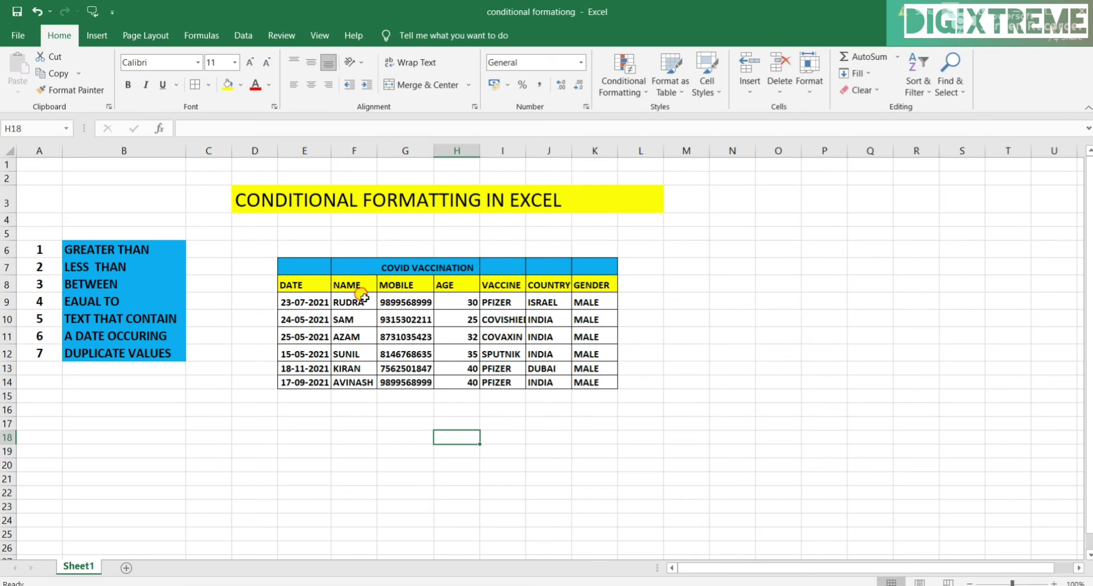
# Apply a Text that Contains rule to F9:F14 for the name in F11, using Light Red Fill with Dark Red Text
pyautogui.moveTo(364, 298); pyautogui.dragTo(357, 353)
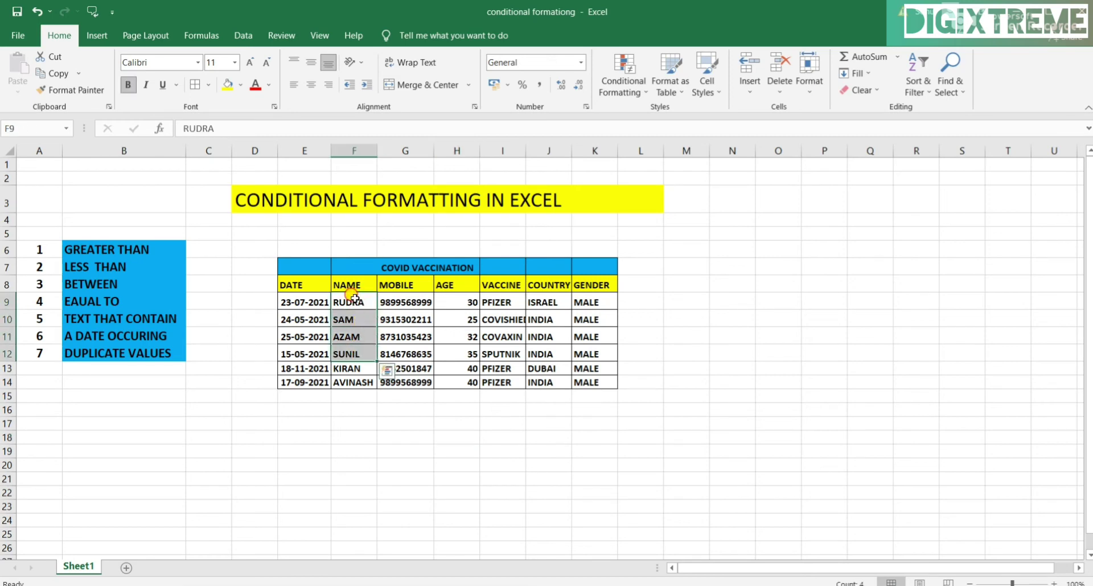
pyautogui.moveTo(354, 297); pyautogui.dragTo(360, 382)
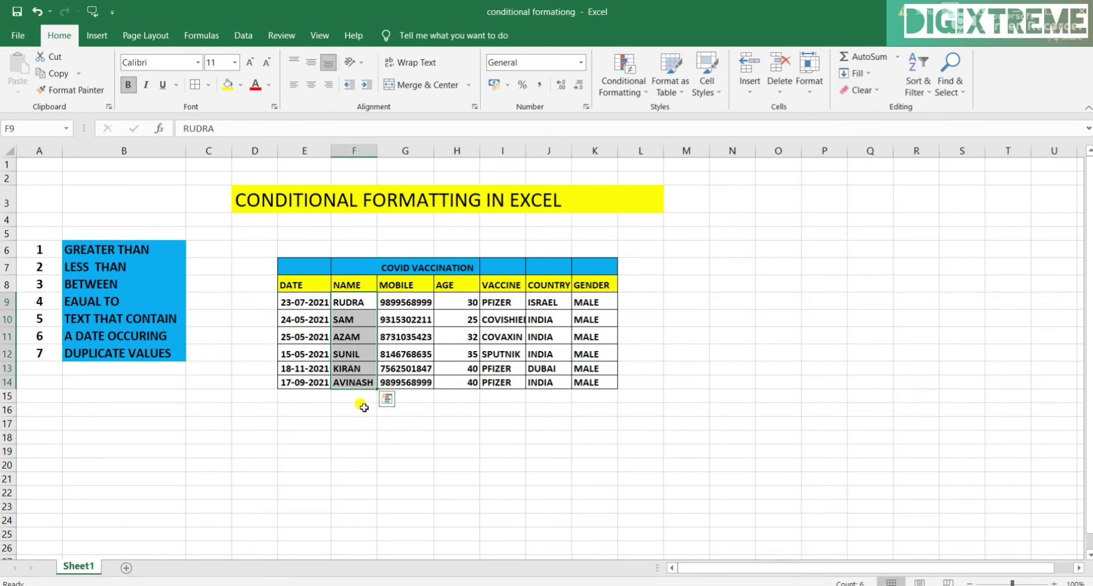
pyautogui.click(625, 86)
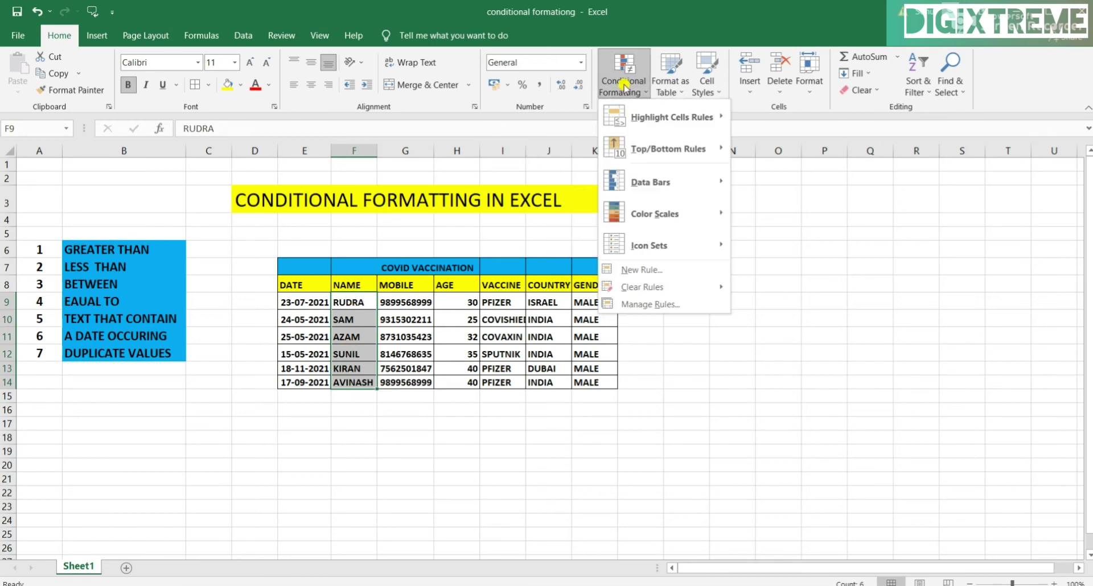
pyautogui.moveTo(646, 113)
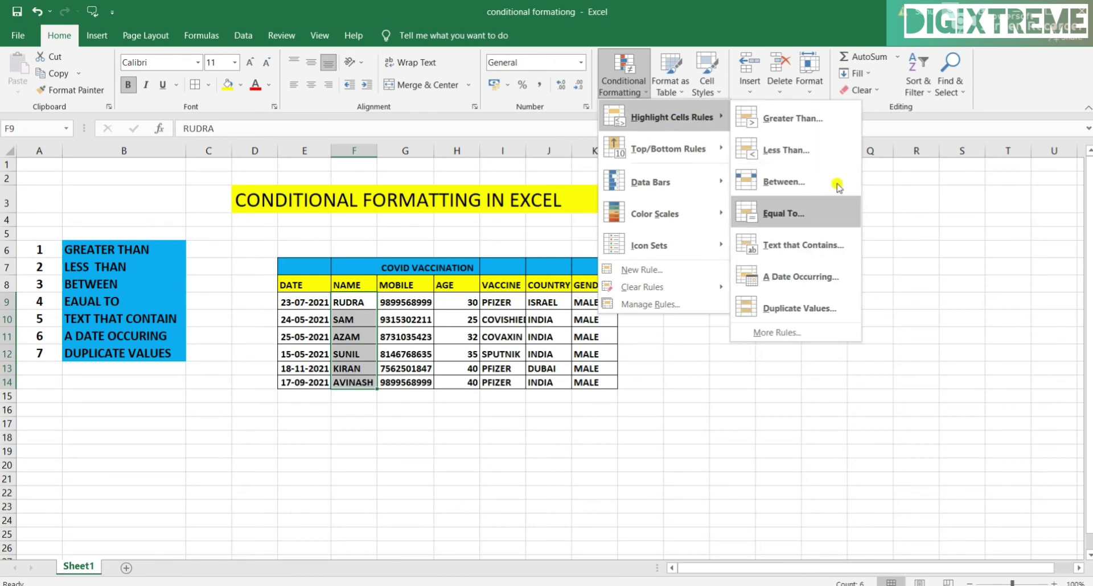
pyautogui.click(822, 246)
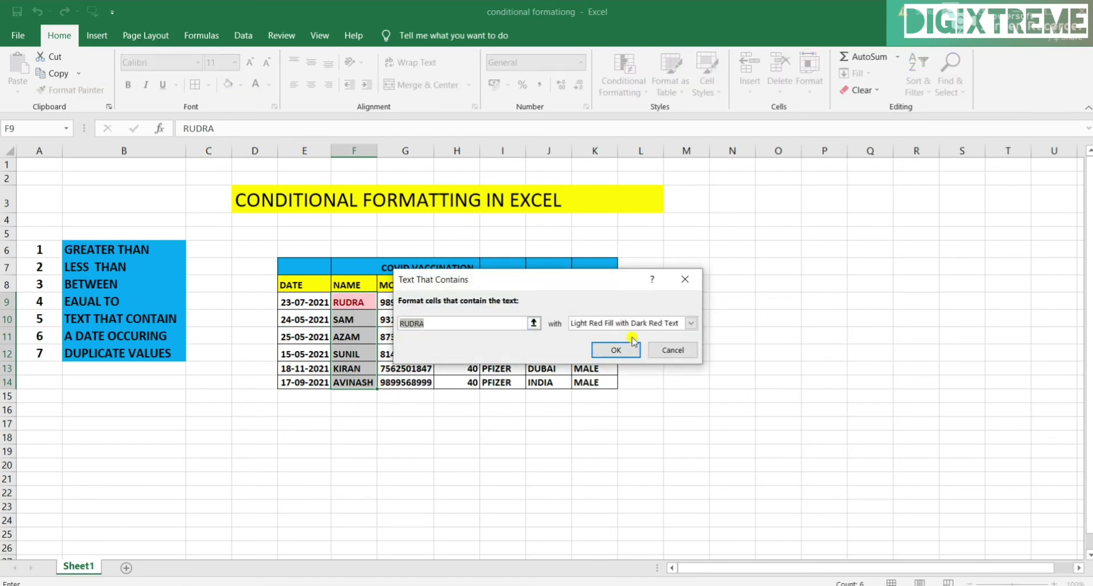
pyautogui.doubleClick(434, 327)
pyautogui.write('AZAM')
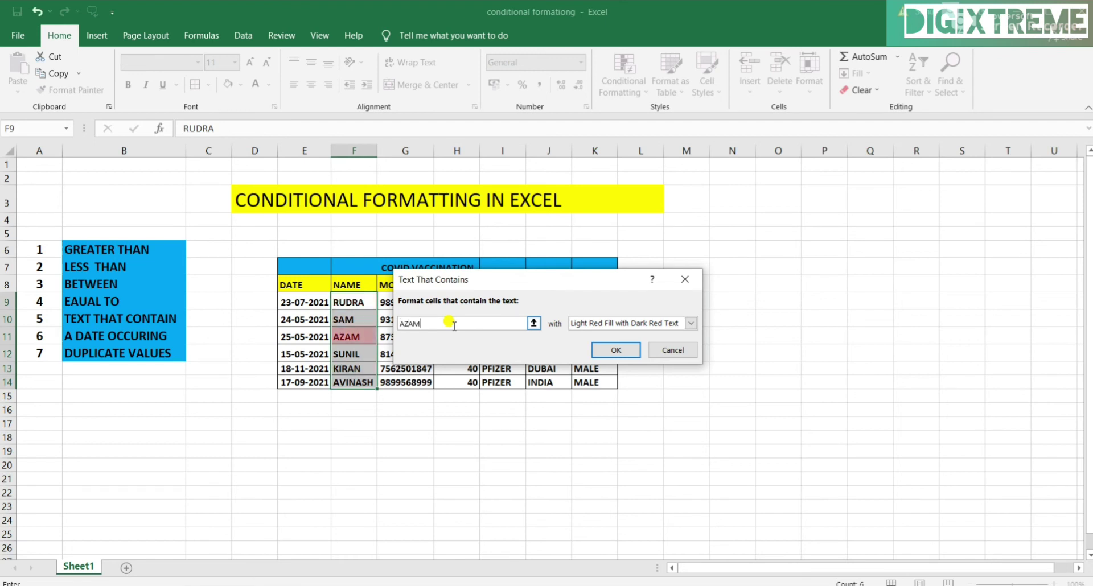
pyautogui.click(617, 350)
pyautogui.click(589, 380)
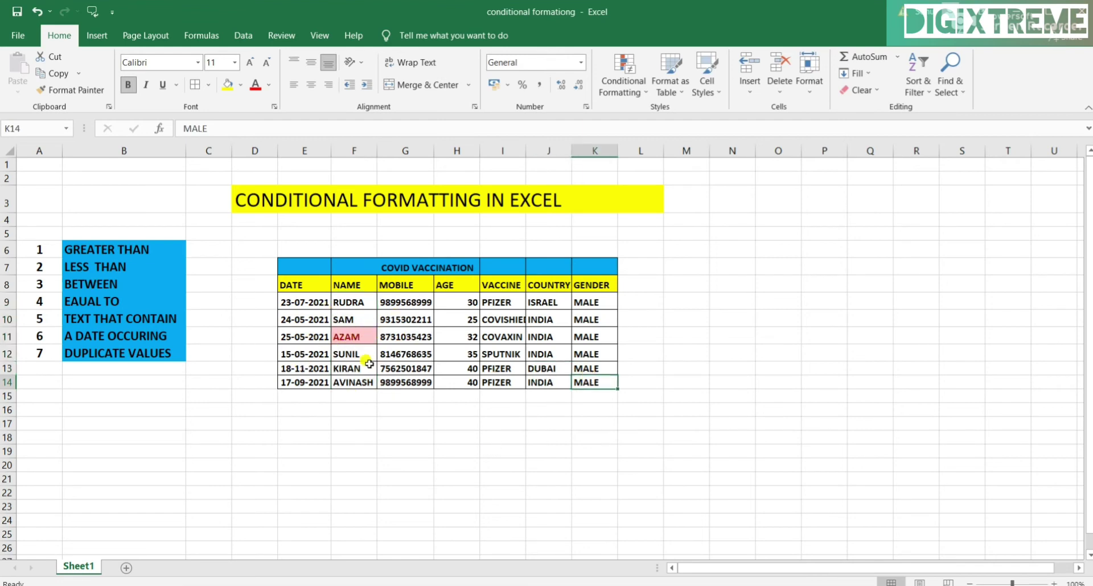
pyautogui.click(356, 337)
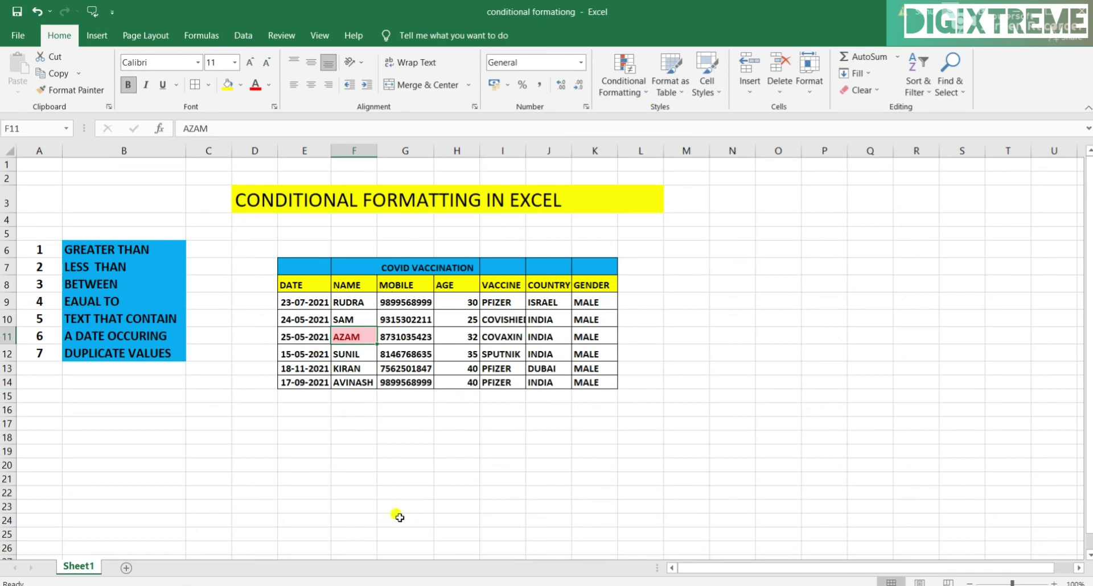
# Clear the conditional formatting rules from the Name cells F9:F14
pyautogui.click(416, 489)
pyautogui.moveTo(351, 298); pyautogui.dragTo(376, 393)
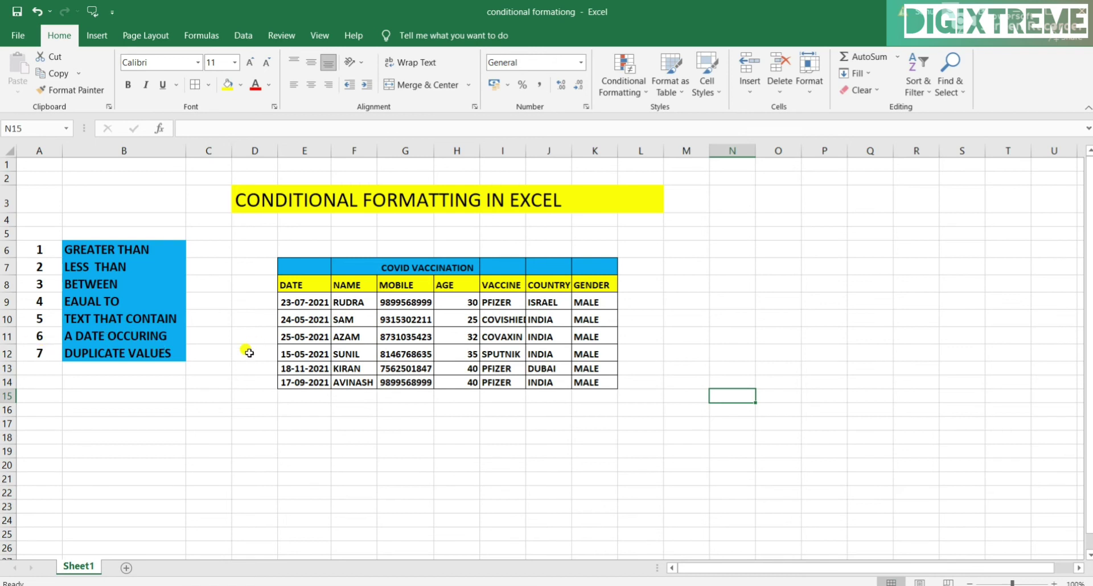
# Set up an A Date Occurring rule on the Date cells E9:E14 for dates in the last 7 days
pyautogui.moveTo(316, 305); pyautogui.dragTo(304, 380)
pyautogui.click(630, 78)
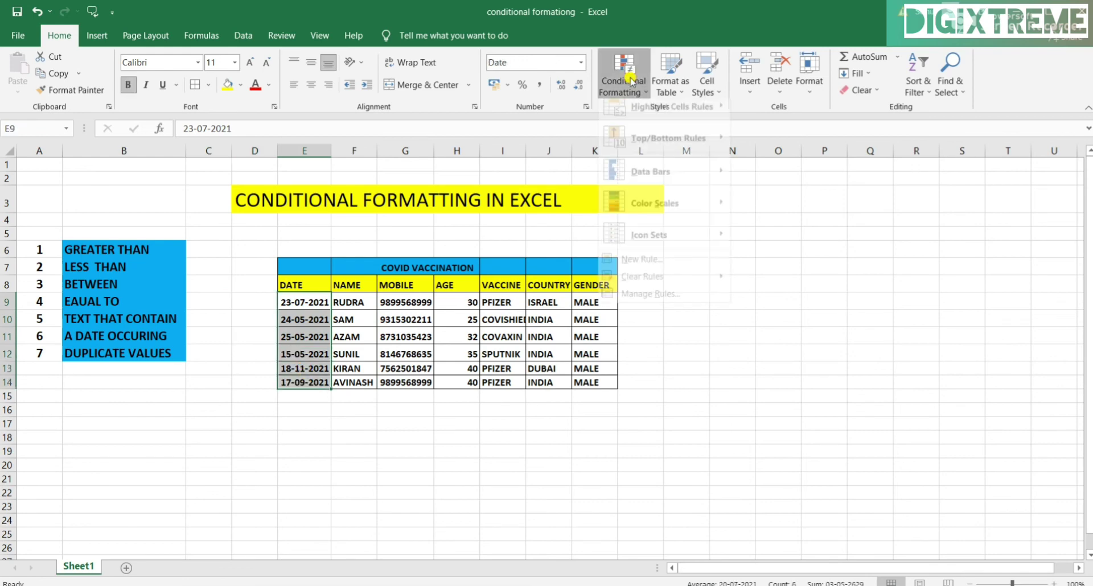
pyautogui.moveTo(675, 118)
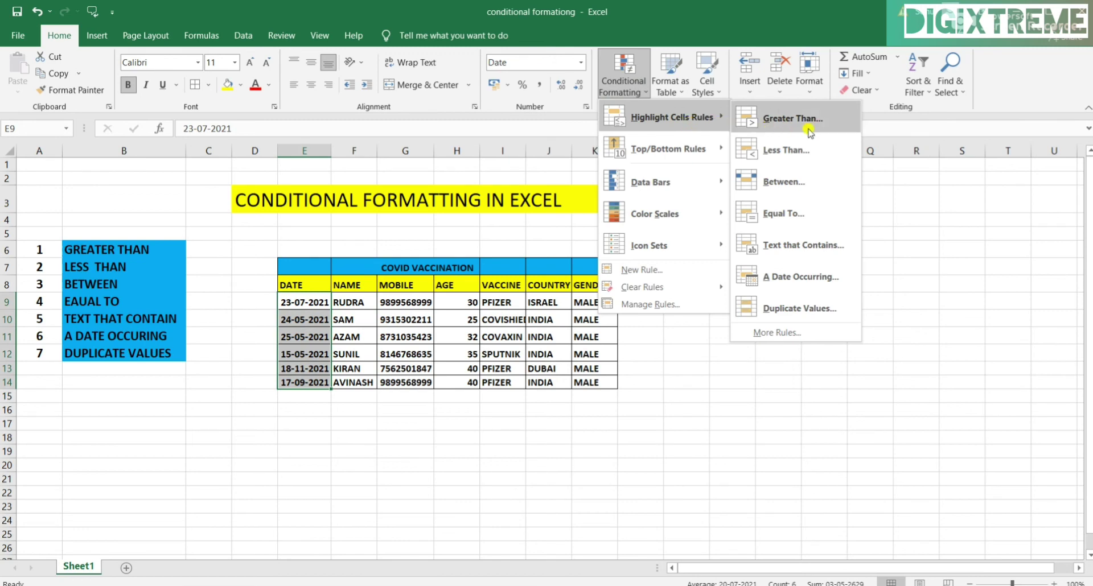
pyautogui.click(815, 286)
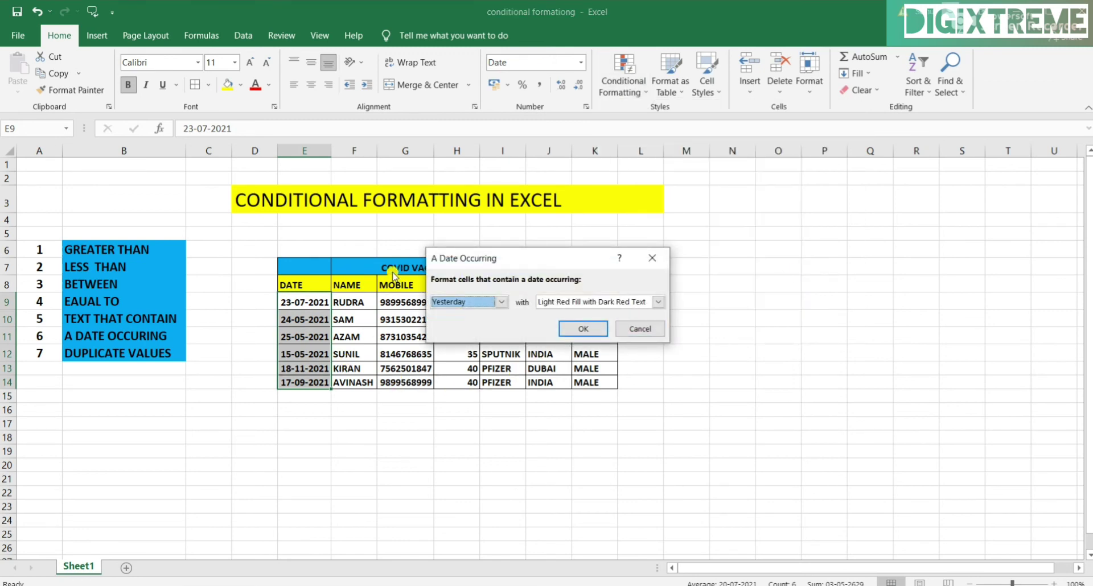
pyautogui.click(501, 302)
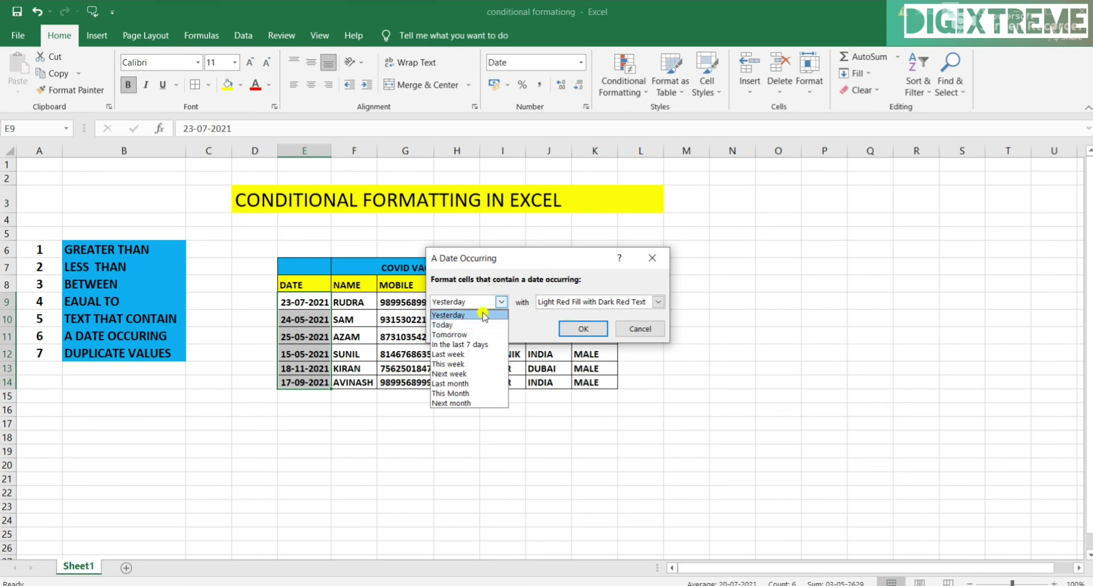
pyautogui.click(480, 345)
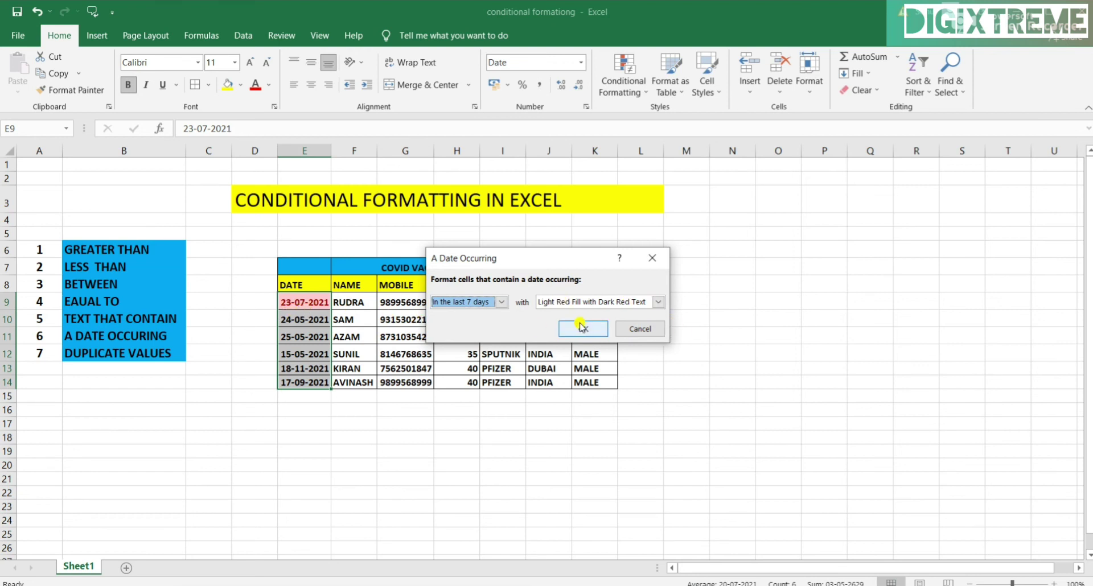
# Review the number, border and font options of the date rule's custom format and leave without choosing any
pyautogui.click(657, 303)
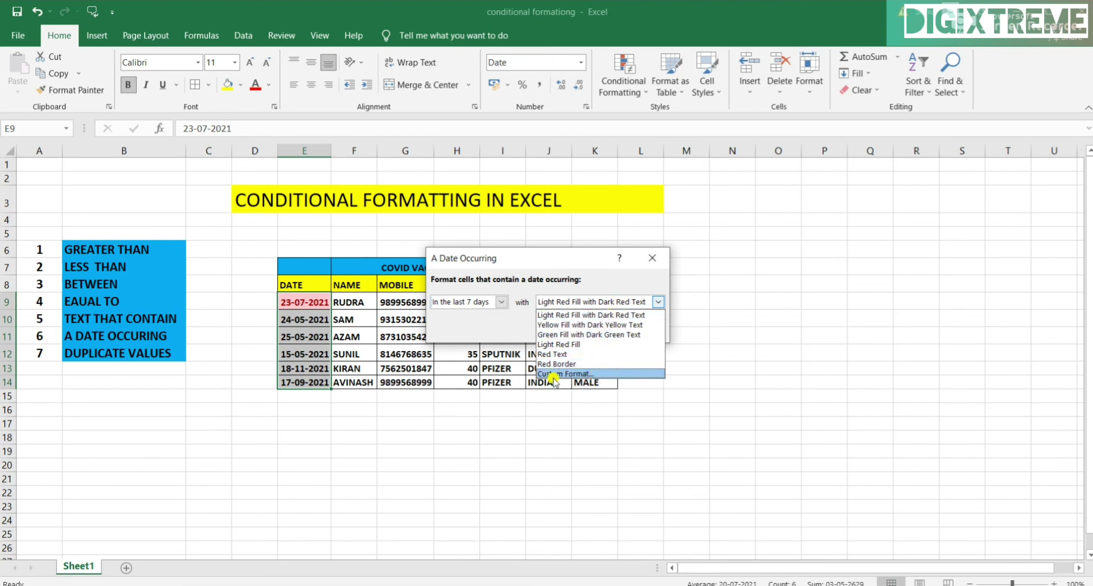
pyautogui.click(584, 374)
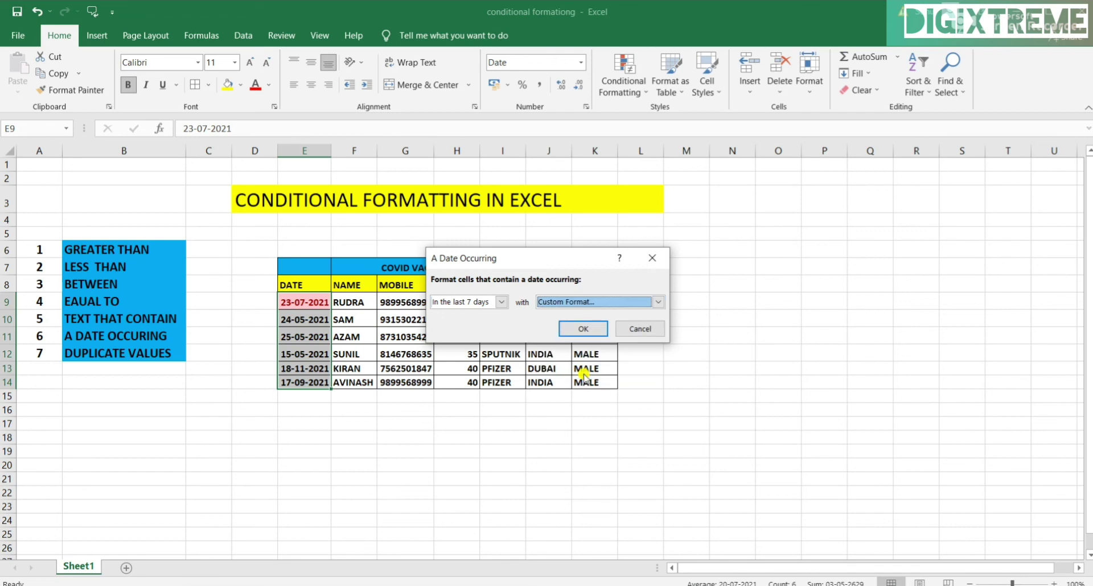
pyautogui.click(580, 329)
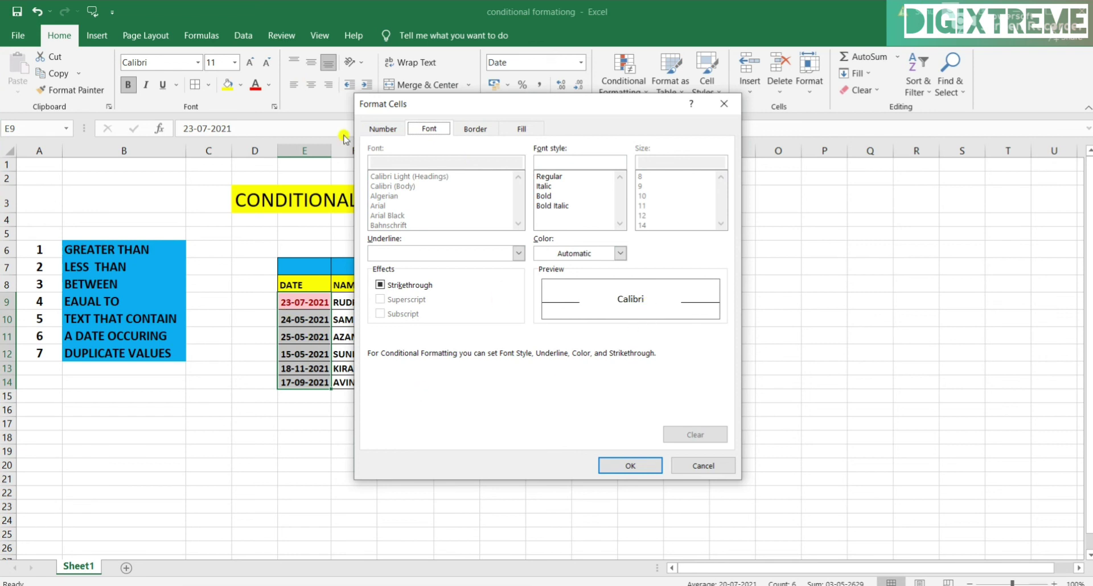
pyautogui.click(380, 130)
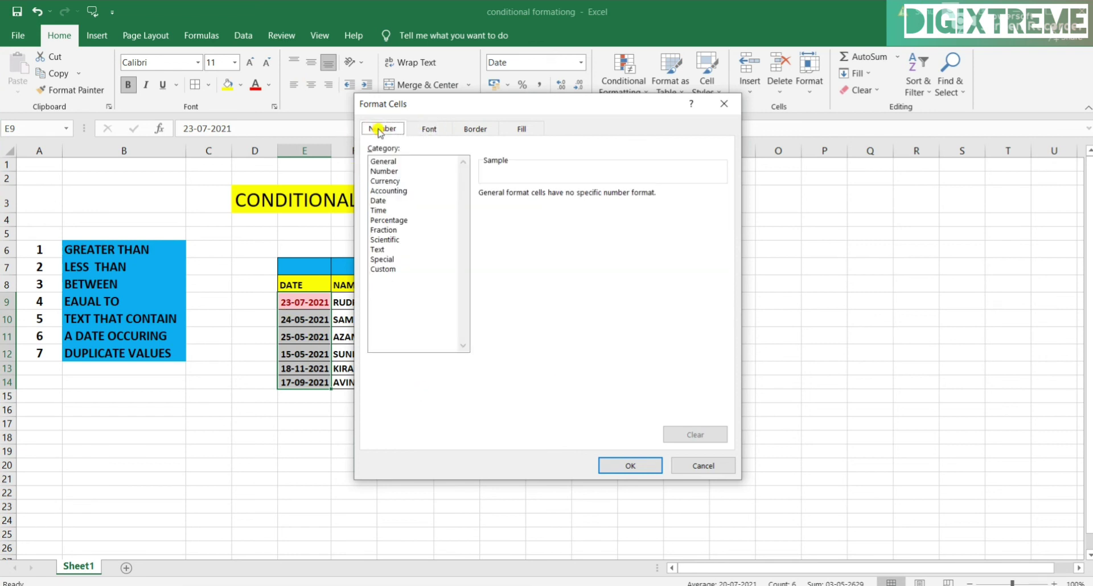
pyautogui.click(473, 129)
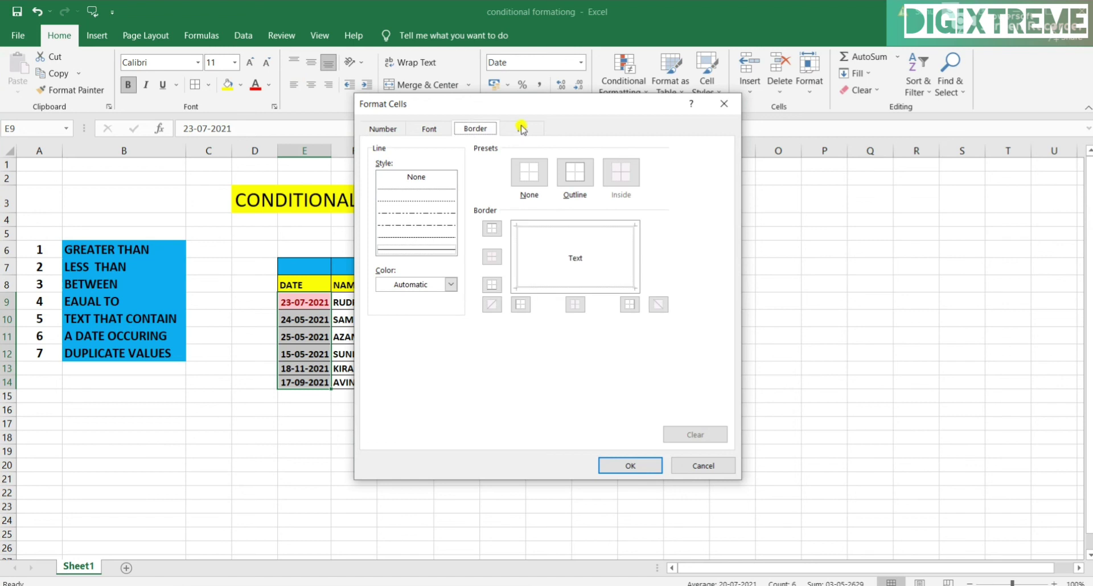
pyautogui.click(437, 131)
pyautogui.click(381, 129)
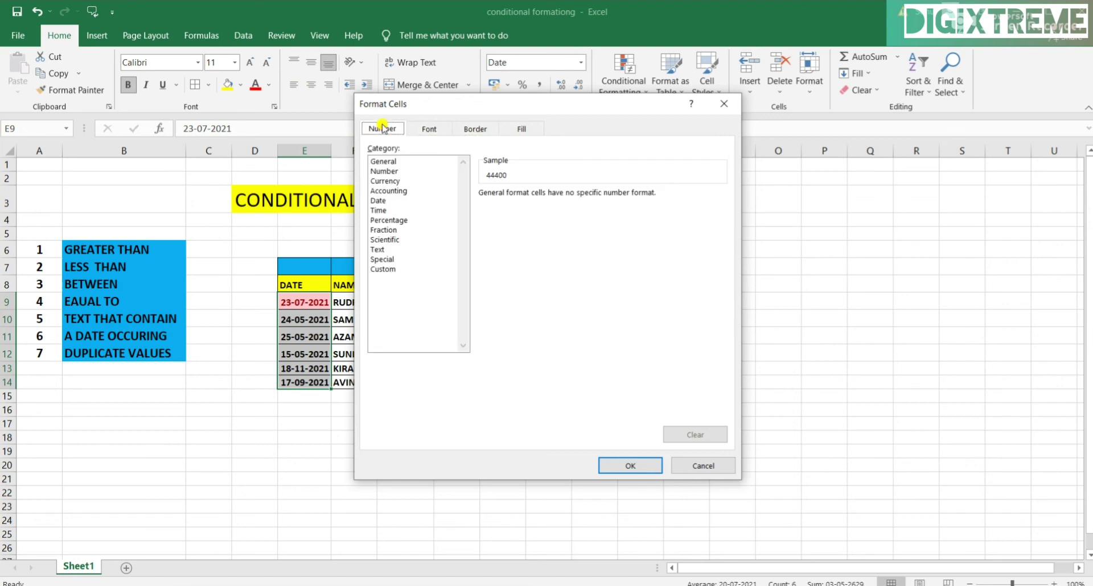
pyautogui.click(438, 131)
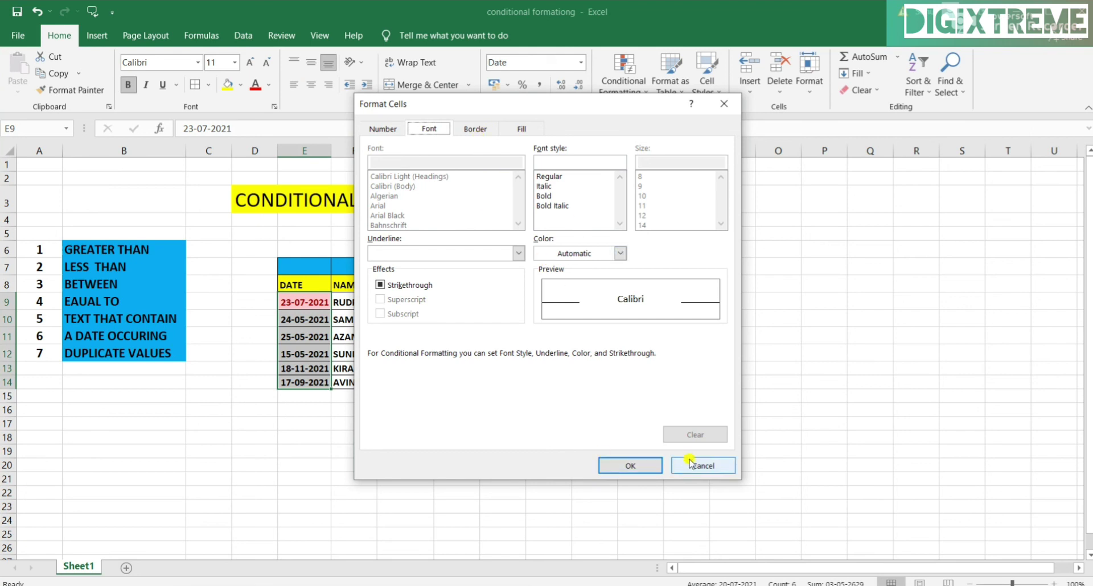
pyautogui.click(712, 466)
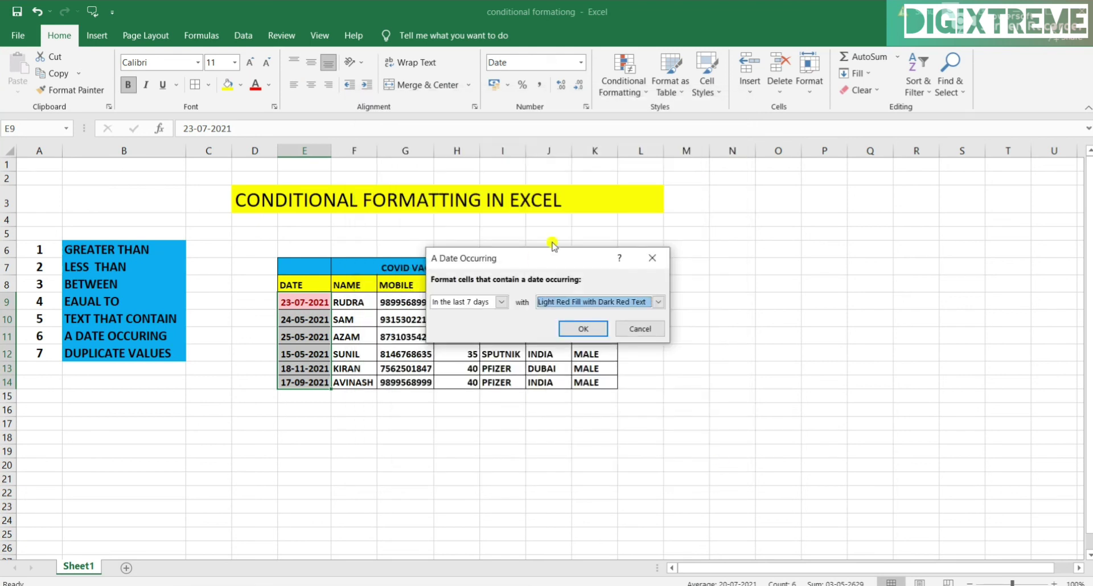
# Apply the last-7-days rule to the Date cells using Light Red Fill with Dark Red Text and deselect the range
pyautogui.click(581, 329)
pyautogui.click(405, 478)
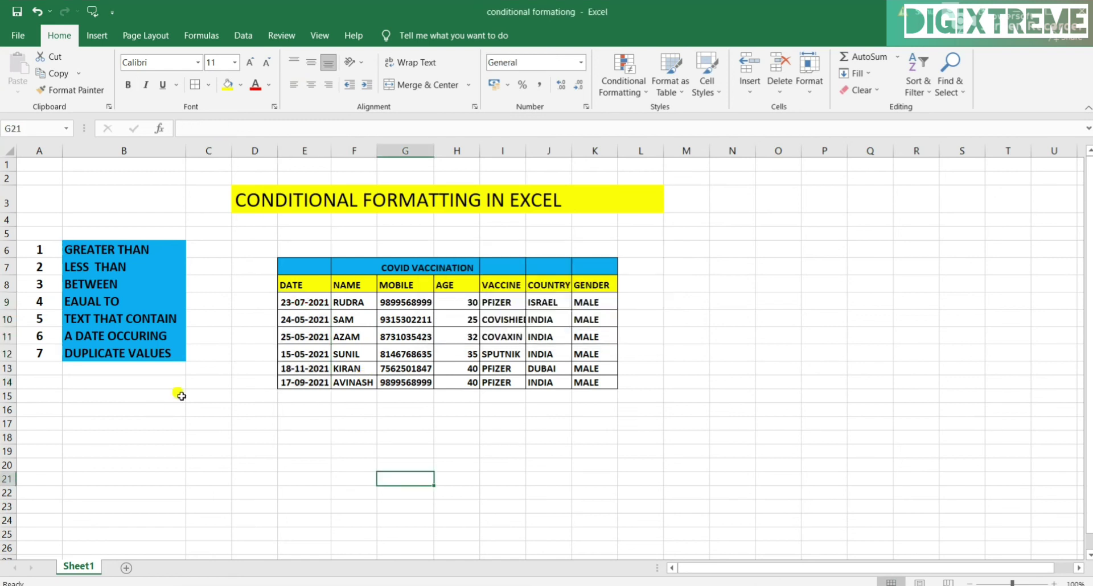
# Highlight duplicate values across the vaccination data E9:K14 using Light Red Fill with Dark Red Text
pyautogui.click(78, 355)
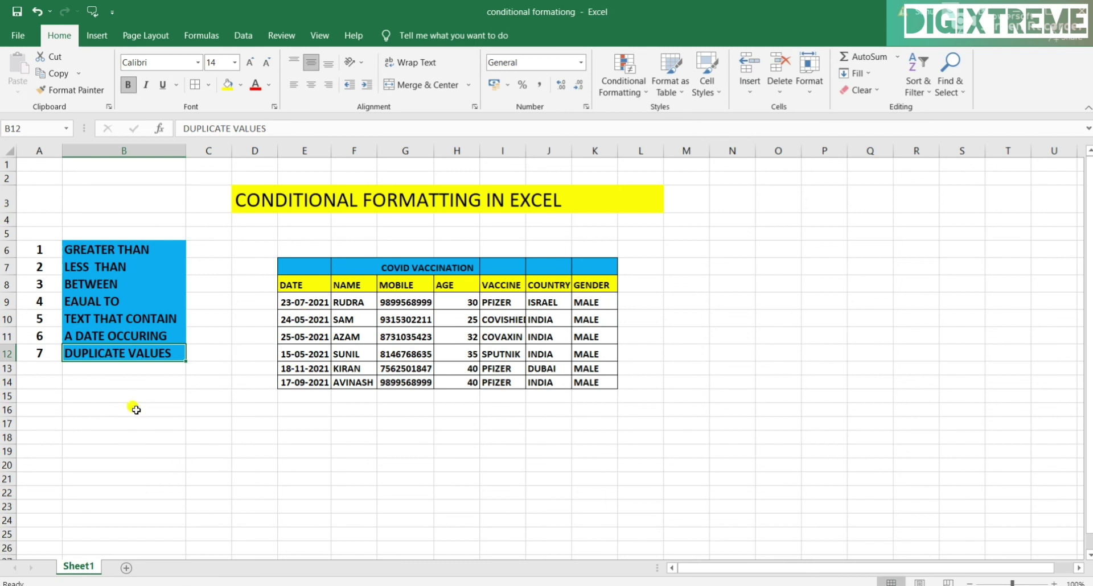
pyautogui.moveTo(287, 300); pyautogui.dragTo(595, 379)
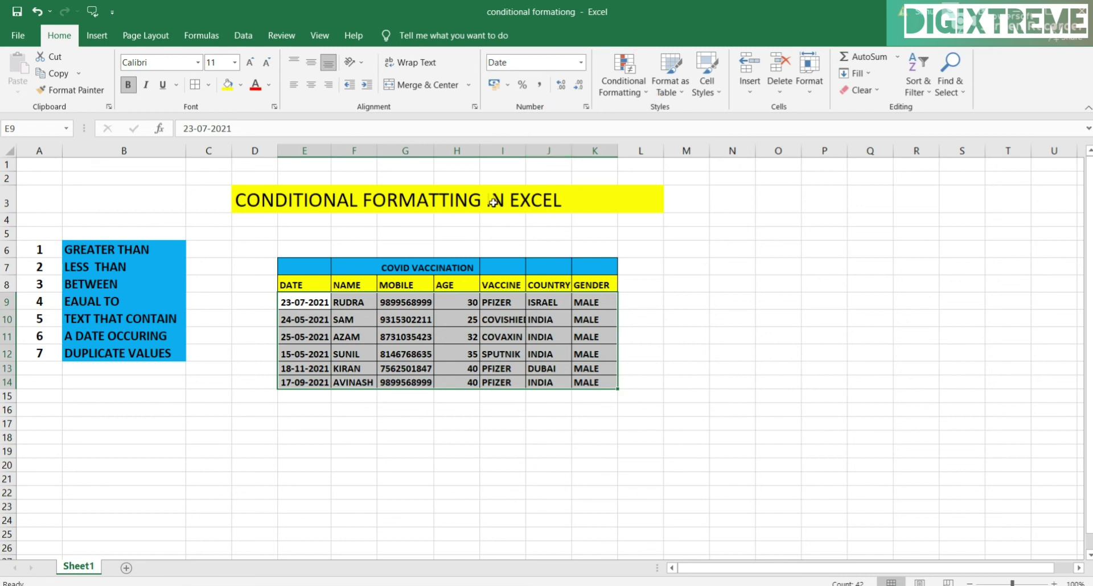
pyautogui.click(641, 71)
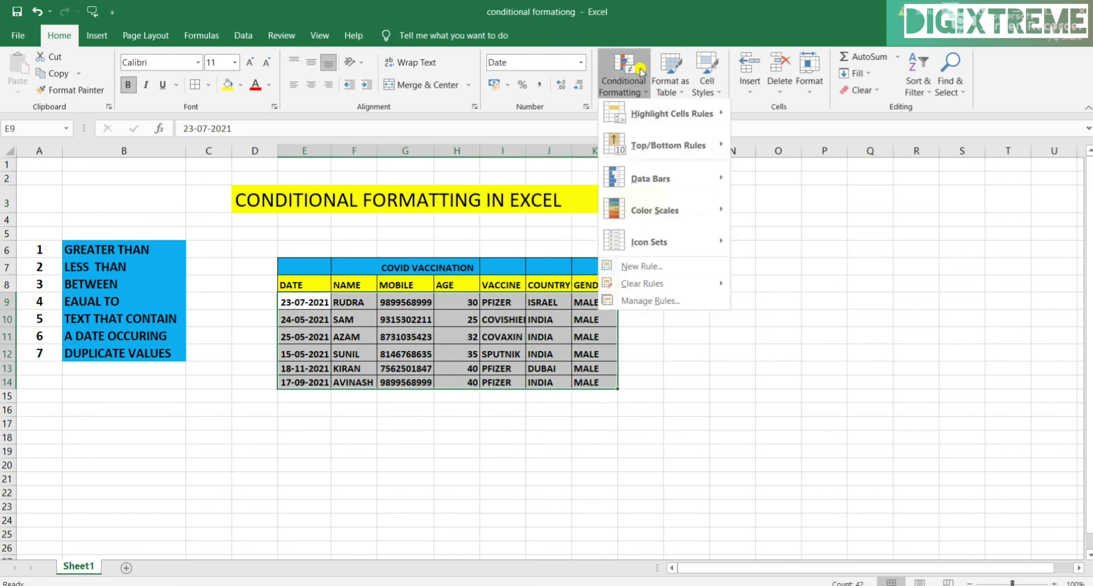
pyautogui.moveTo(647, 111)
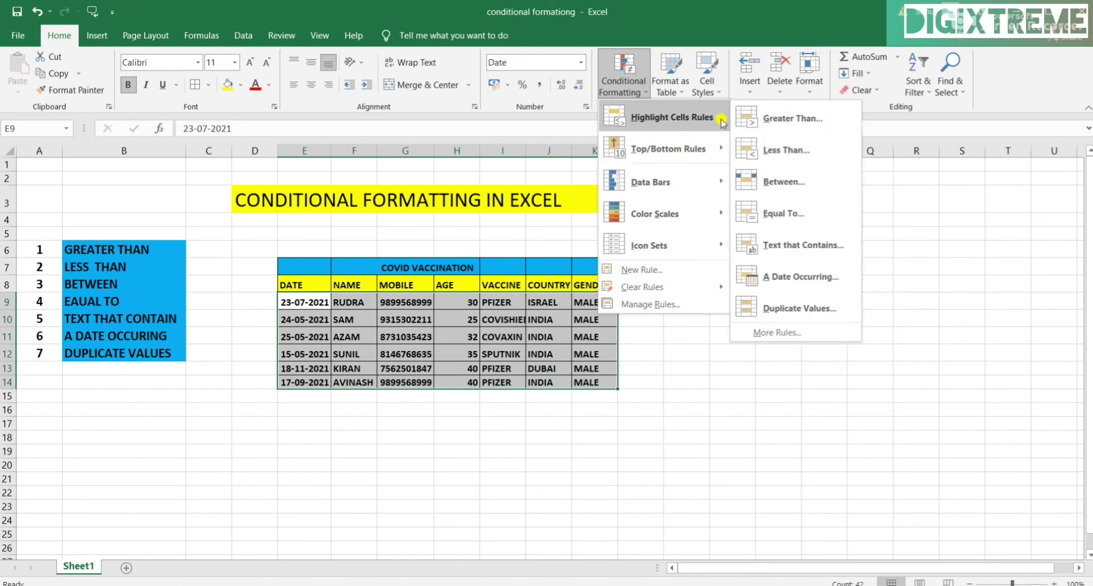
pyautogui.click(792, 309)
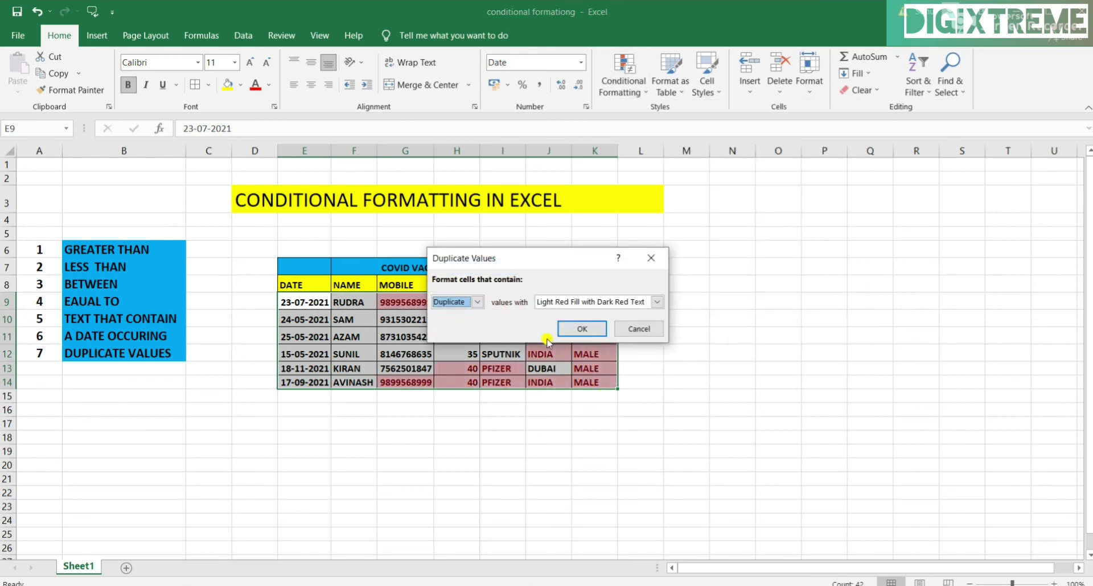
pyautogui.click(578, 330)
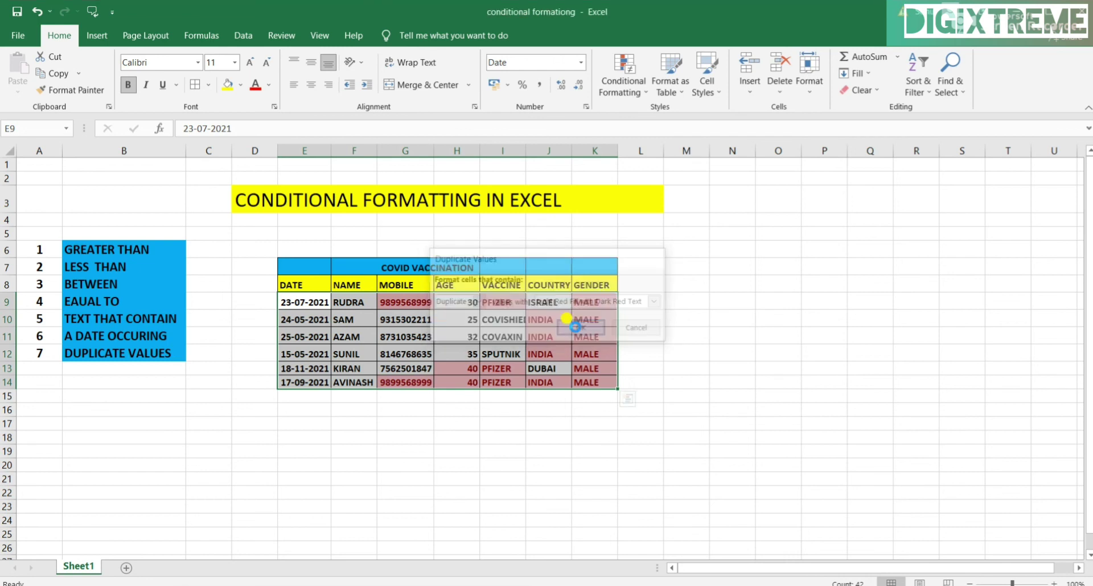